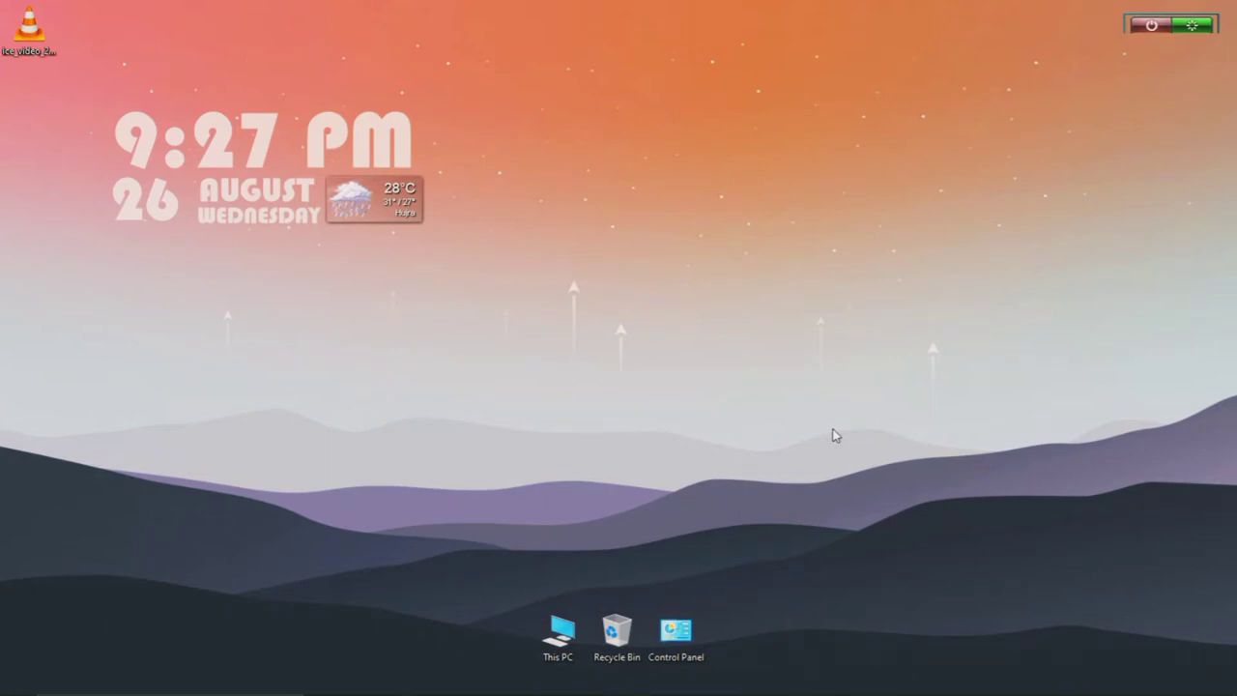
# Open a browser window, search Google for "wordpree org" and open the Download WordPress page on WordPress.org.
pyautogui.moveTo(600, 690)
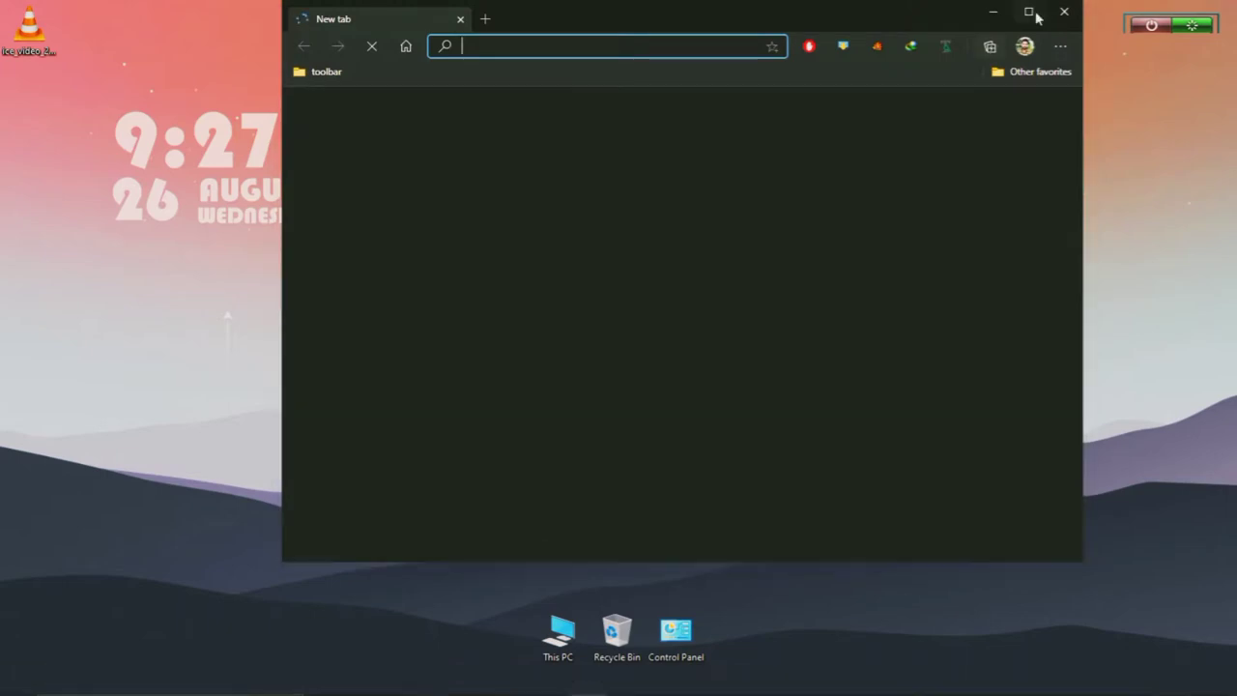
pyautogui.click(1029, 13)
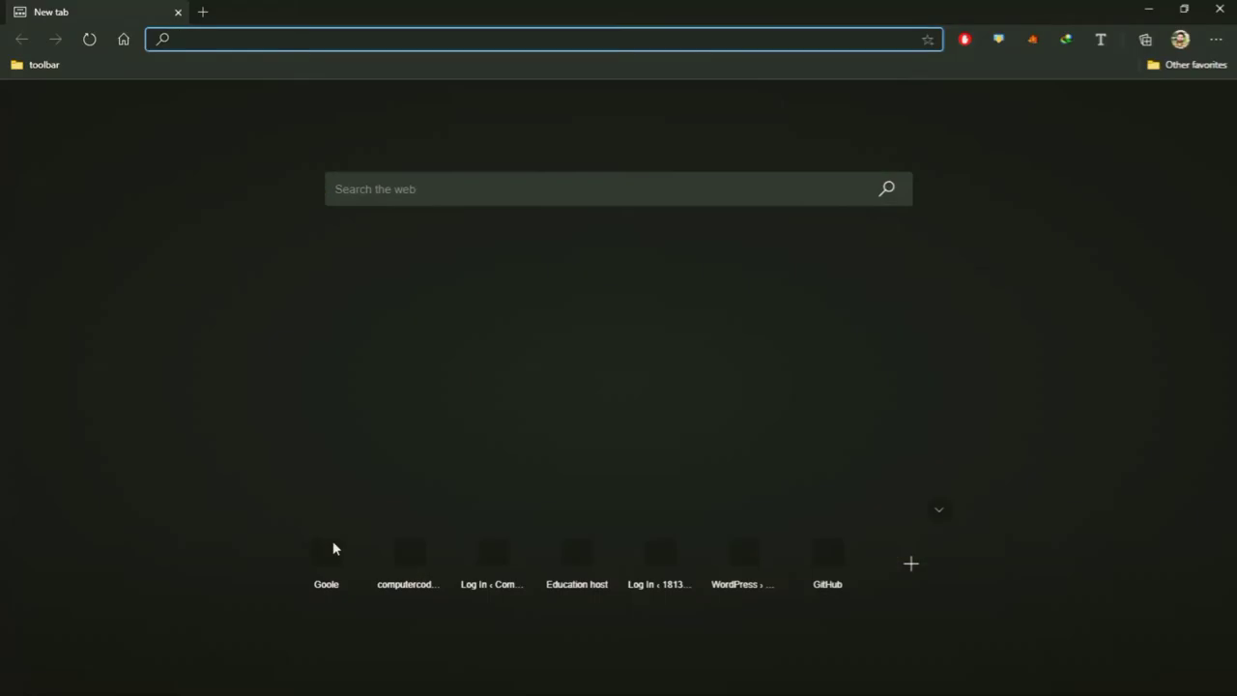
pyautogui.click(323, 552)
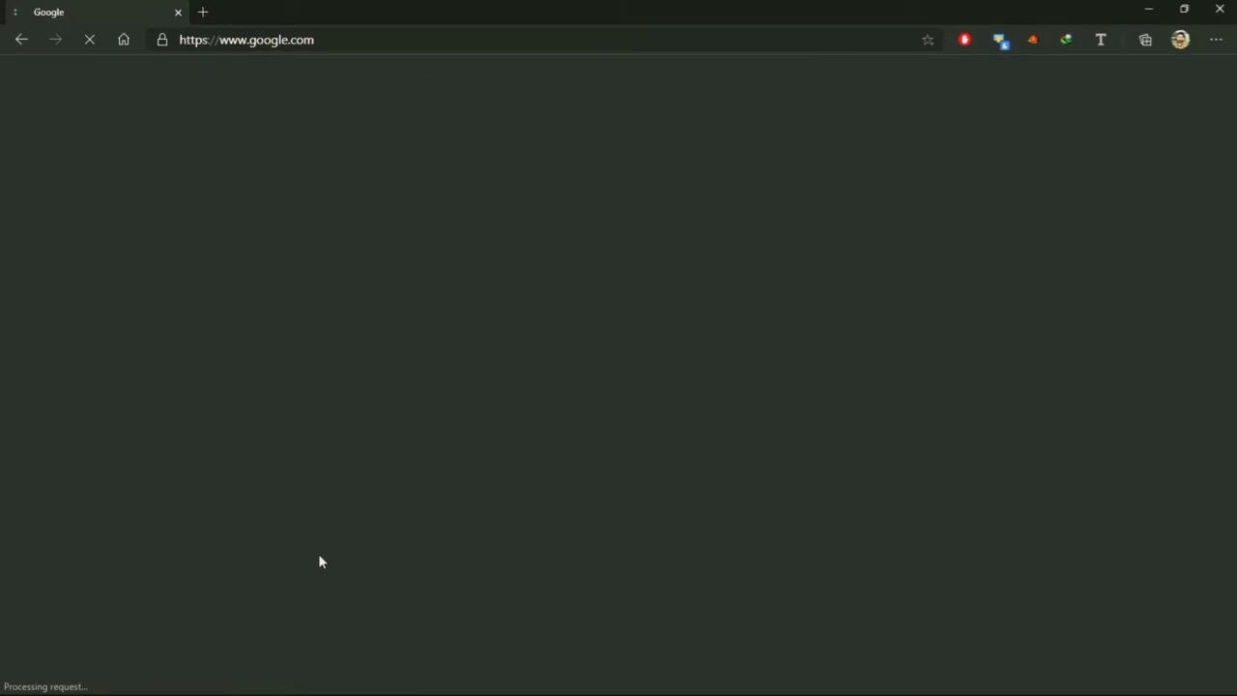
pyautogui.write('wo')
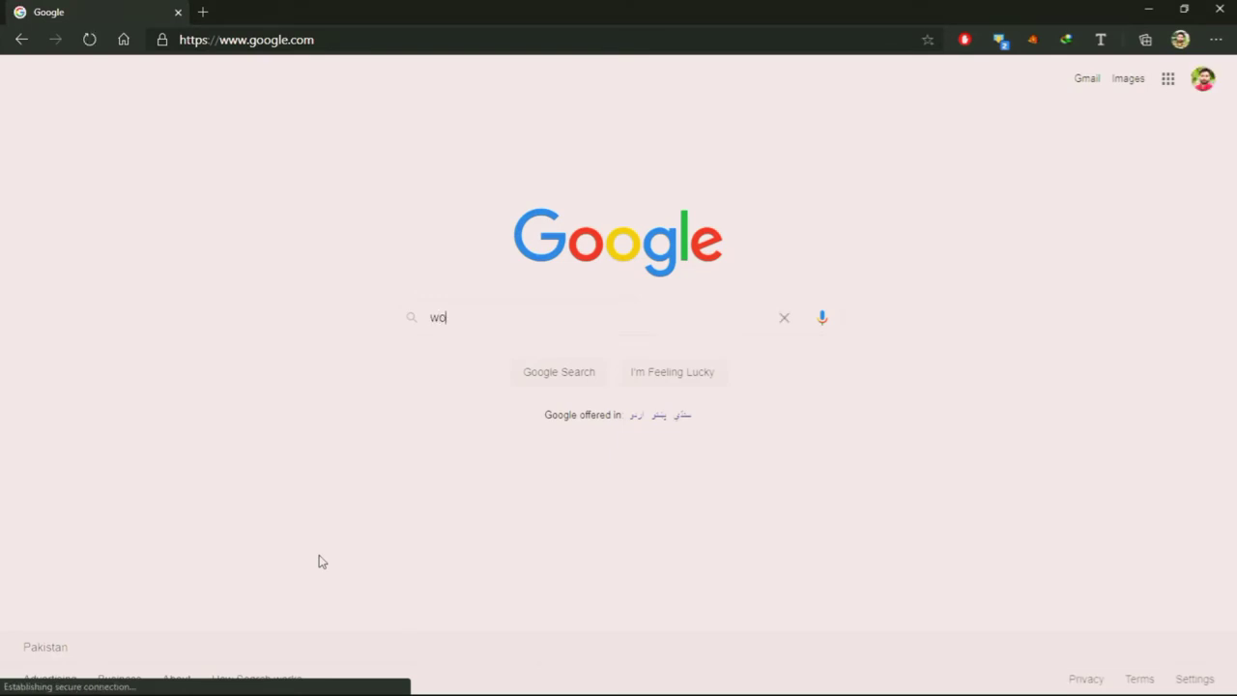
pyautogui.write('rdpree org')
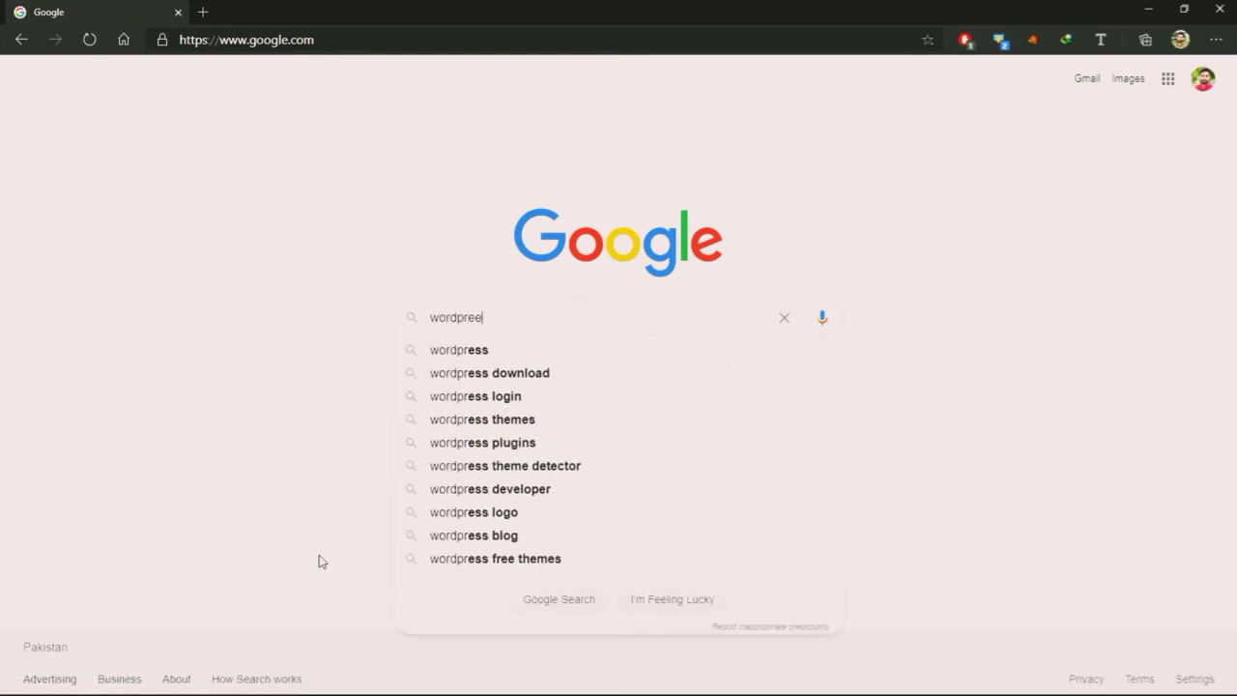
pyautogui.press('Return')
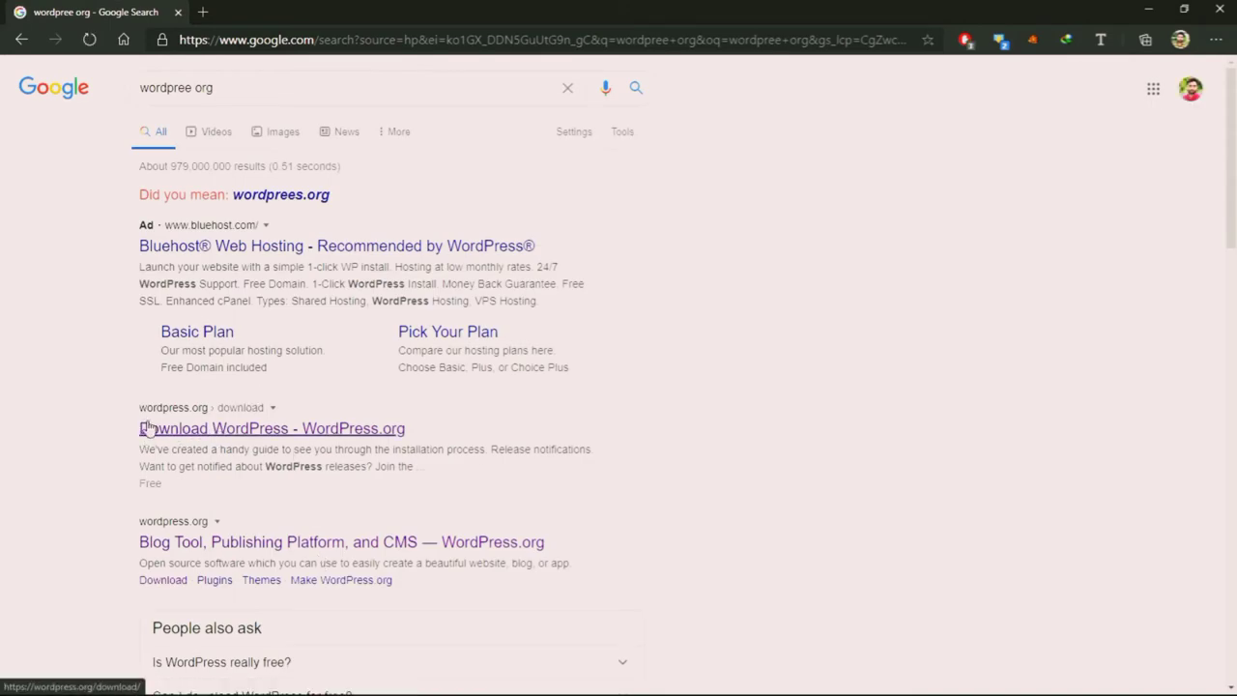
pyautogui.click(177, 434)
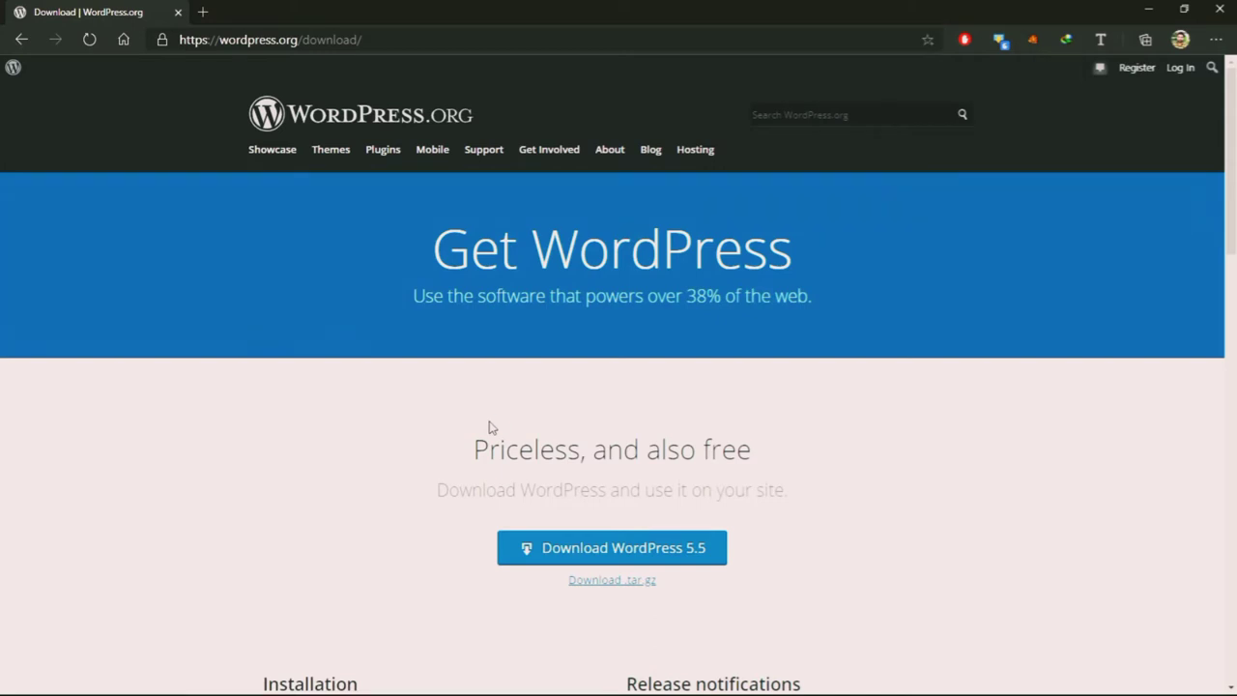
# Request the WordPress 5.5 download, cancel the duplicate download and close the browser.
pyautogui.click(556, 549)
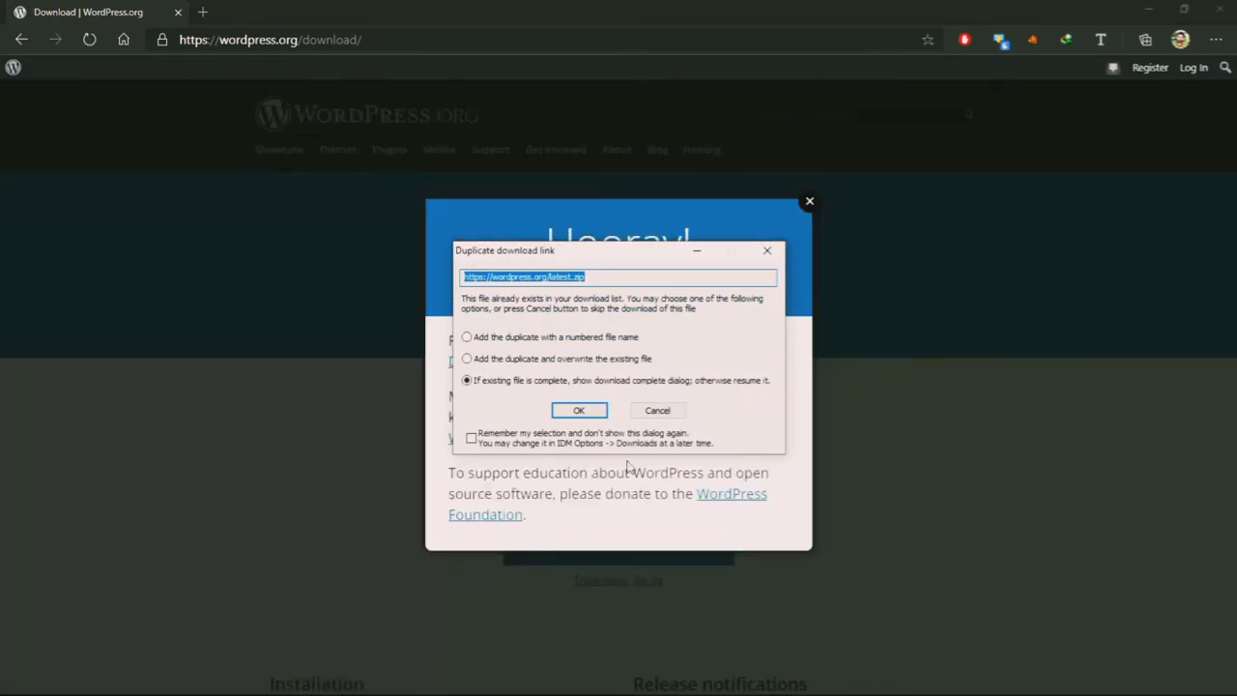
pyautogui.click(659, 412)
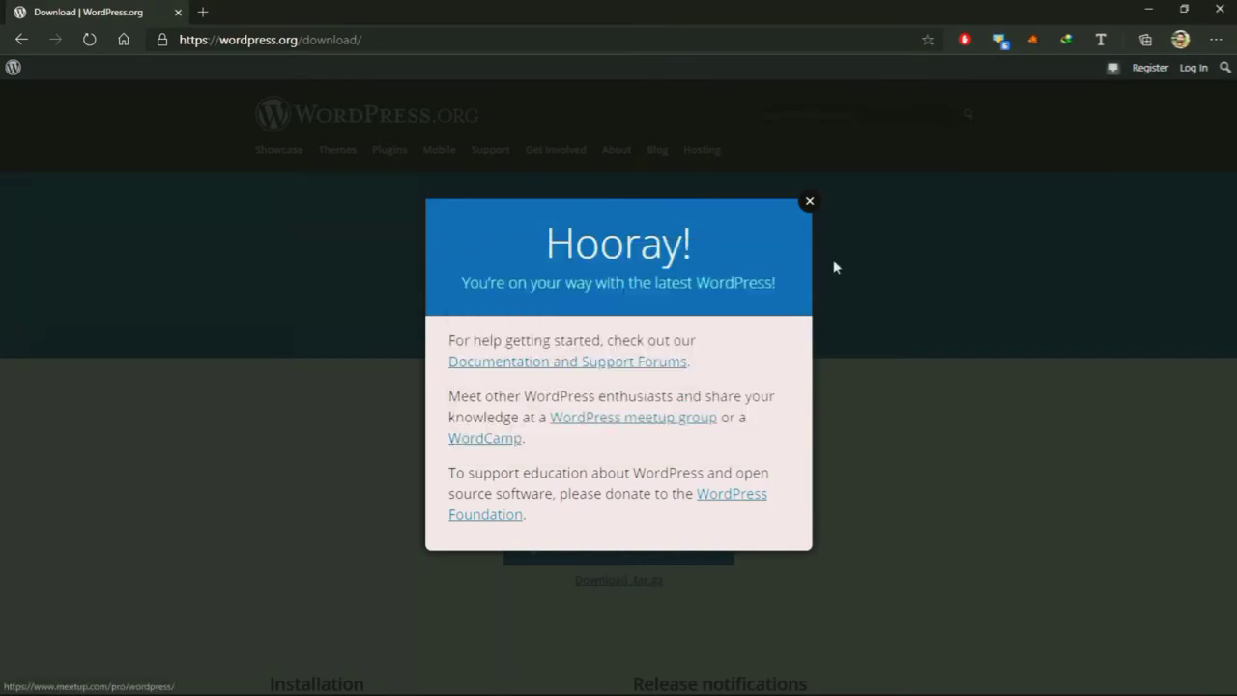
pyautogui.click(1219, 8)
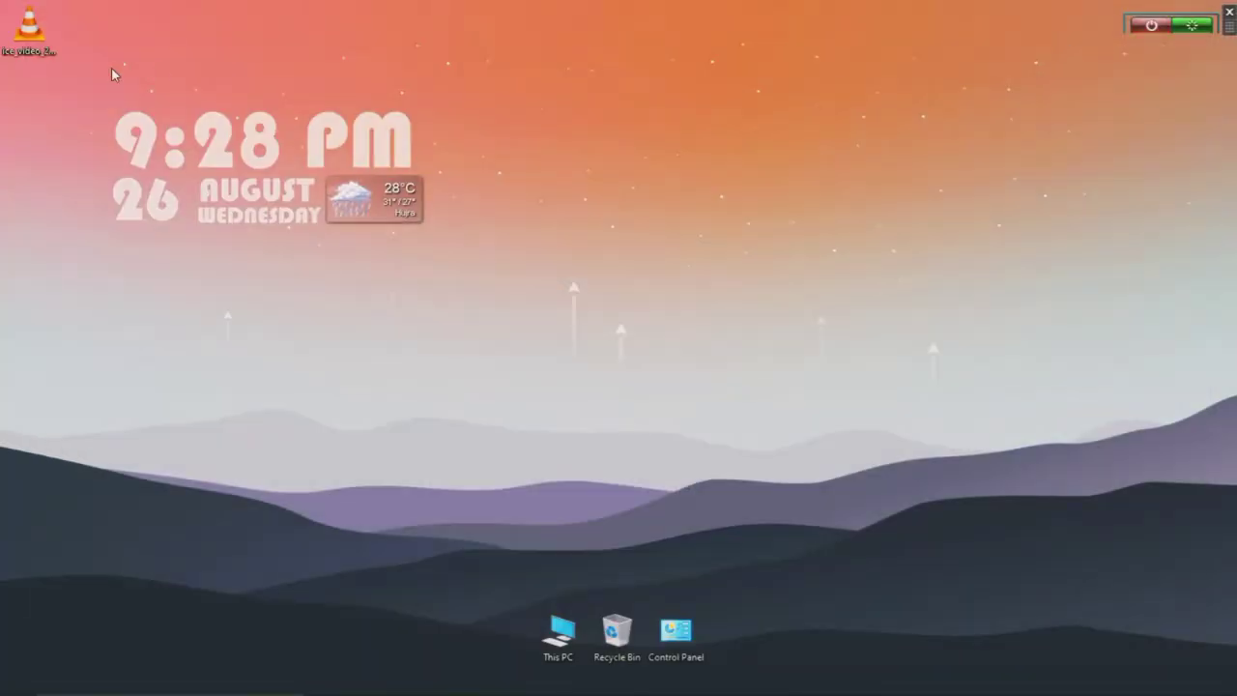
# Open the Compressed folder inside Downloads in File Explorer.
pyautogui.click(559, 616)
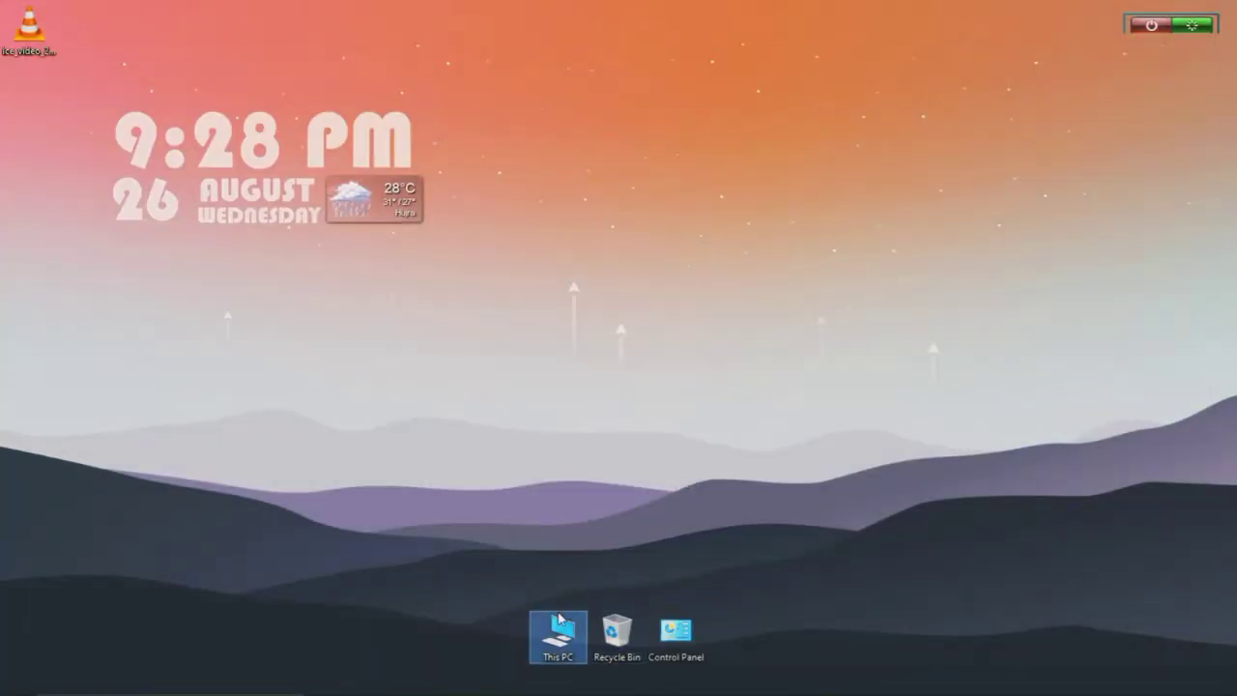
pyautogui.doubleClick(559, 616)
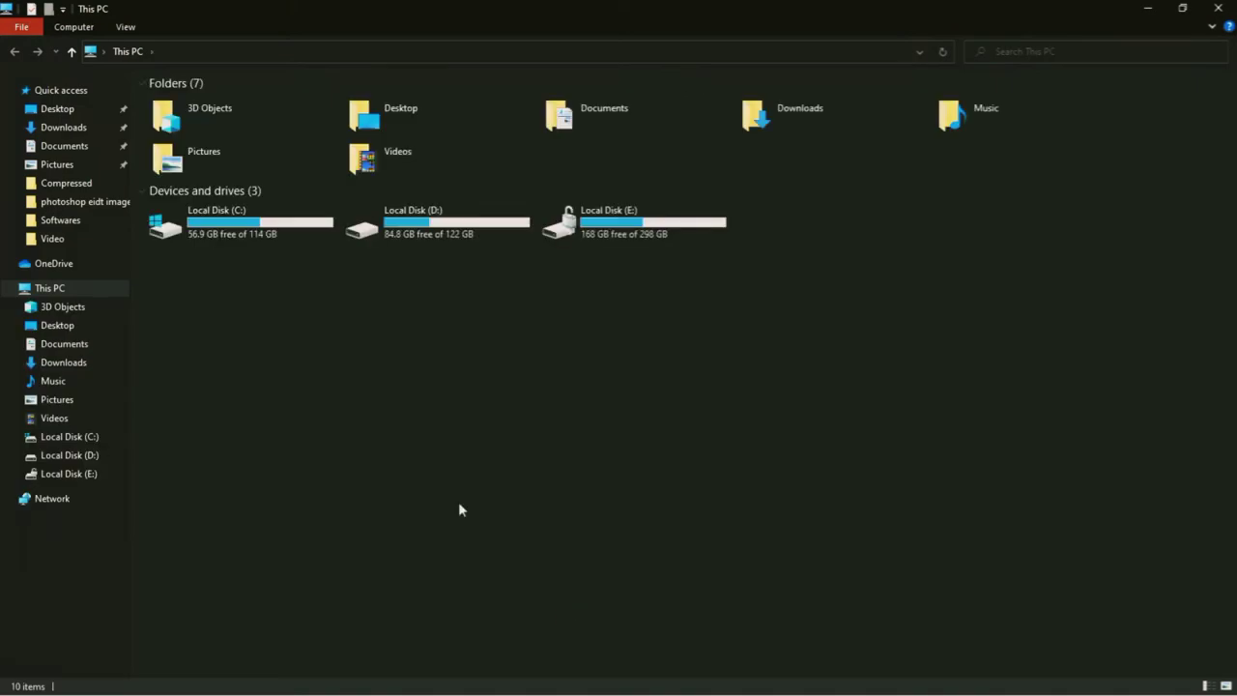
pyautogui.click(75, 133)
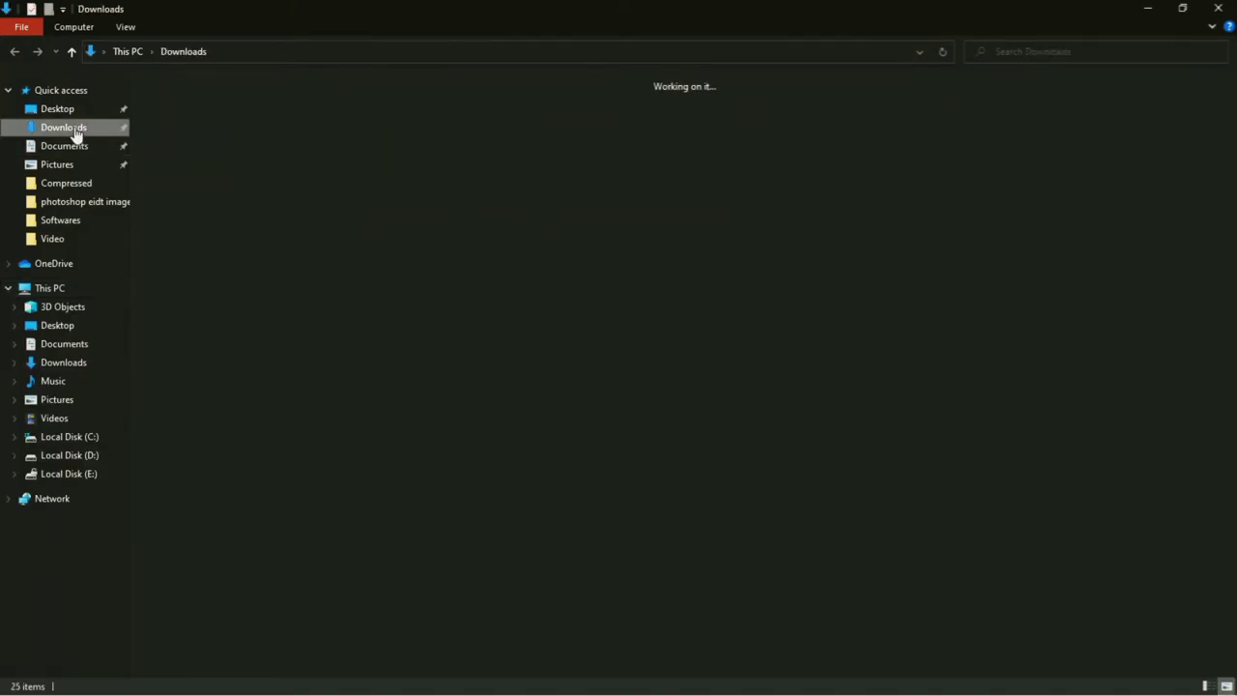
pyautogui.click(674, 269)
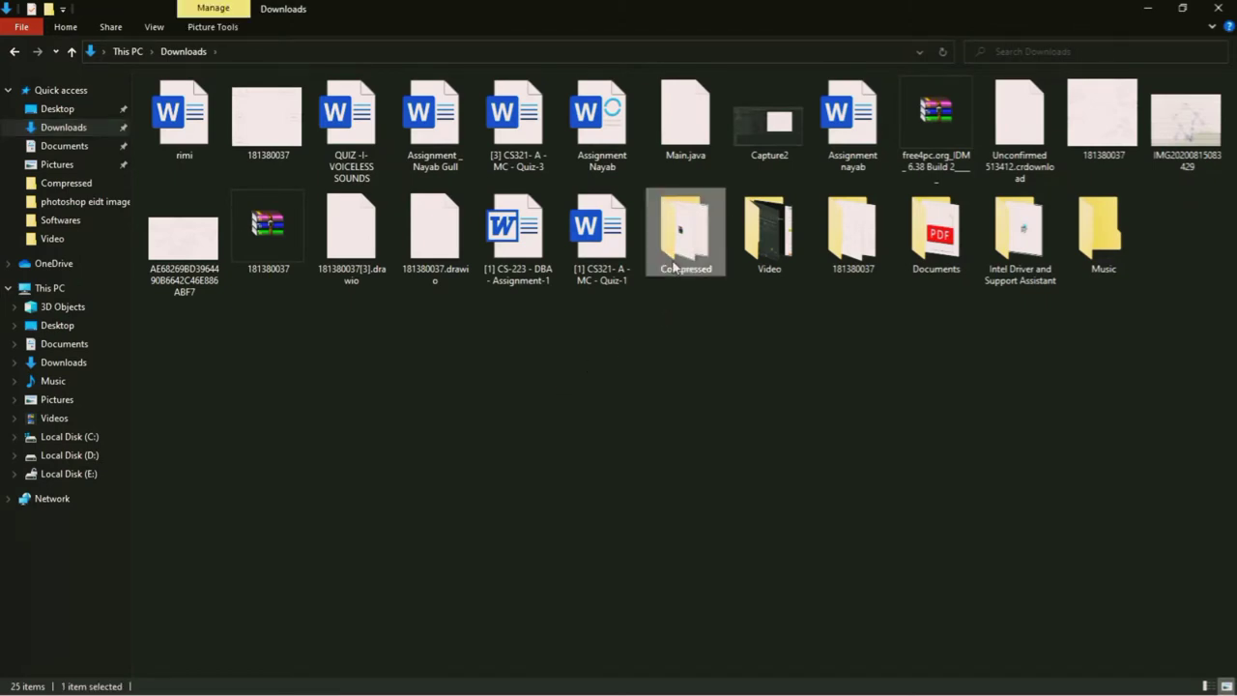
pyautogui.doubleClick(674, 269)
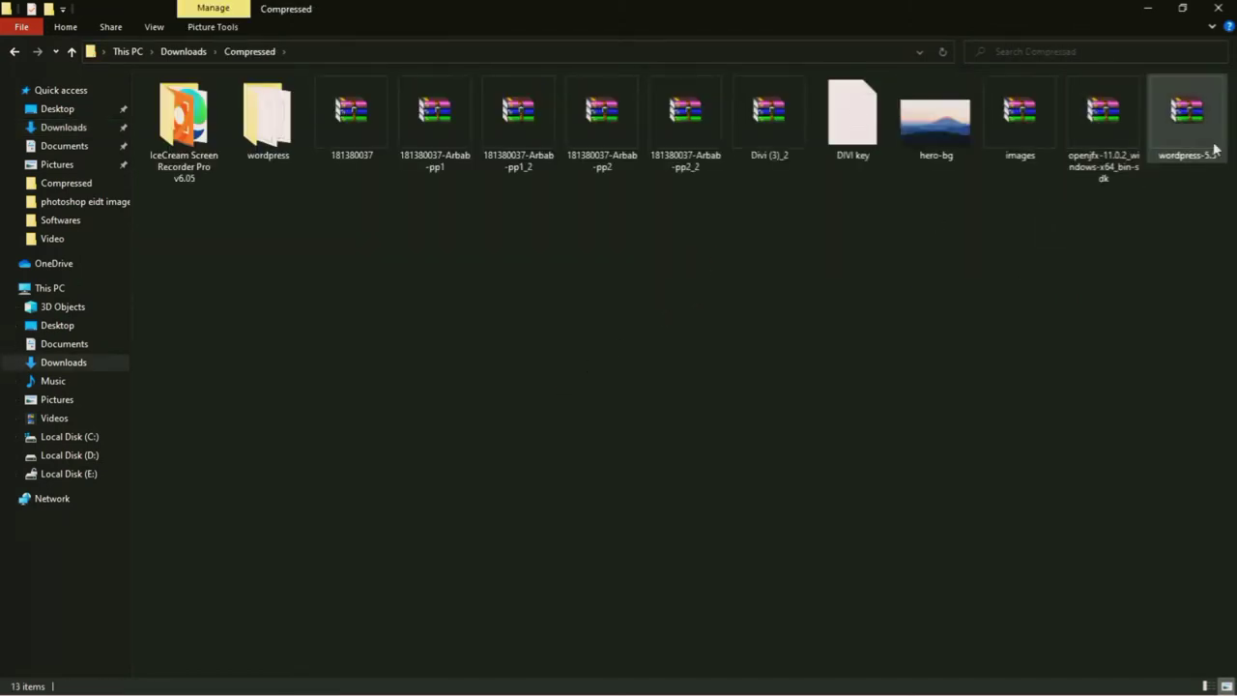
pyautogui.click(1186, 121)
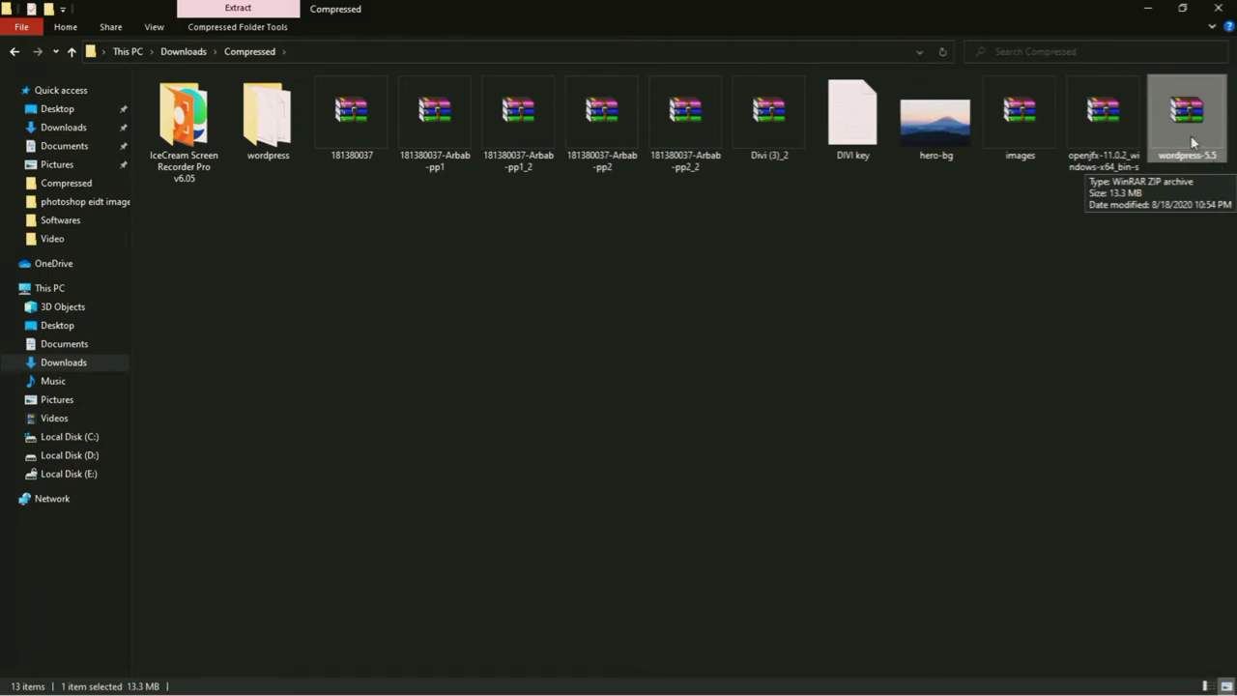
pyautogui.rightClick(1193, 142)
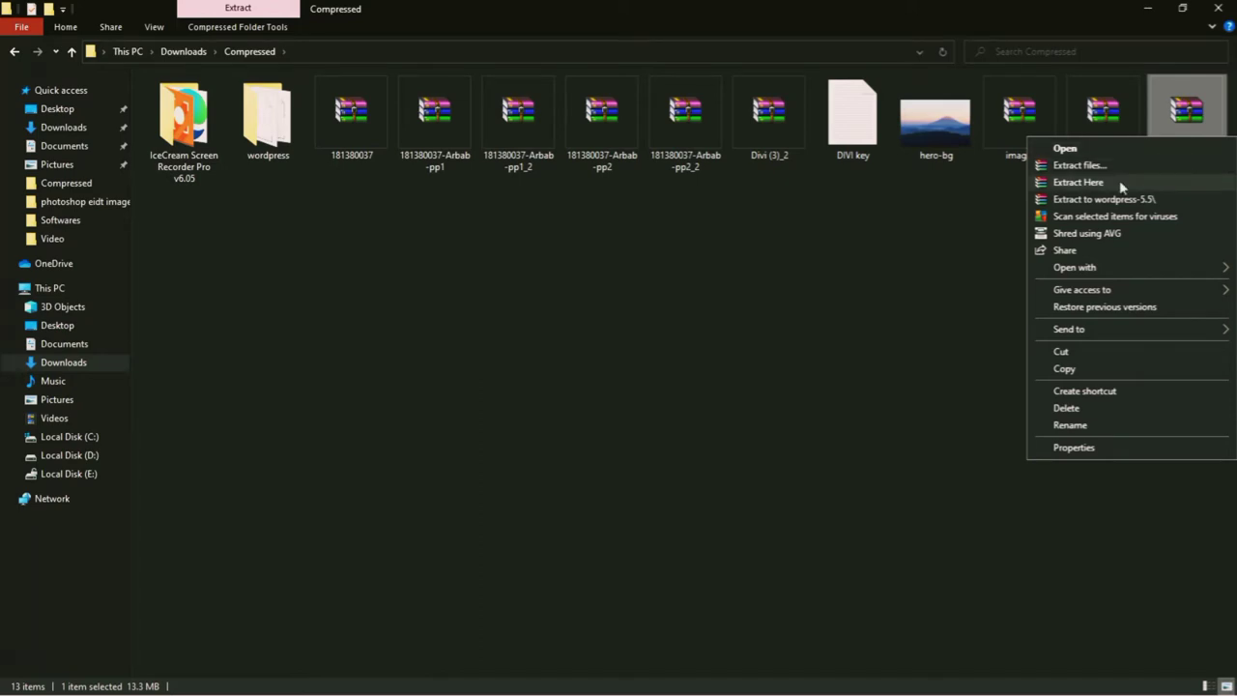
pyautogui.click(870, 232)
pyautogui.click(351, 228)
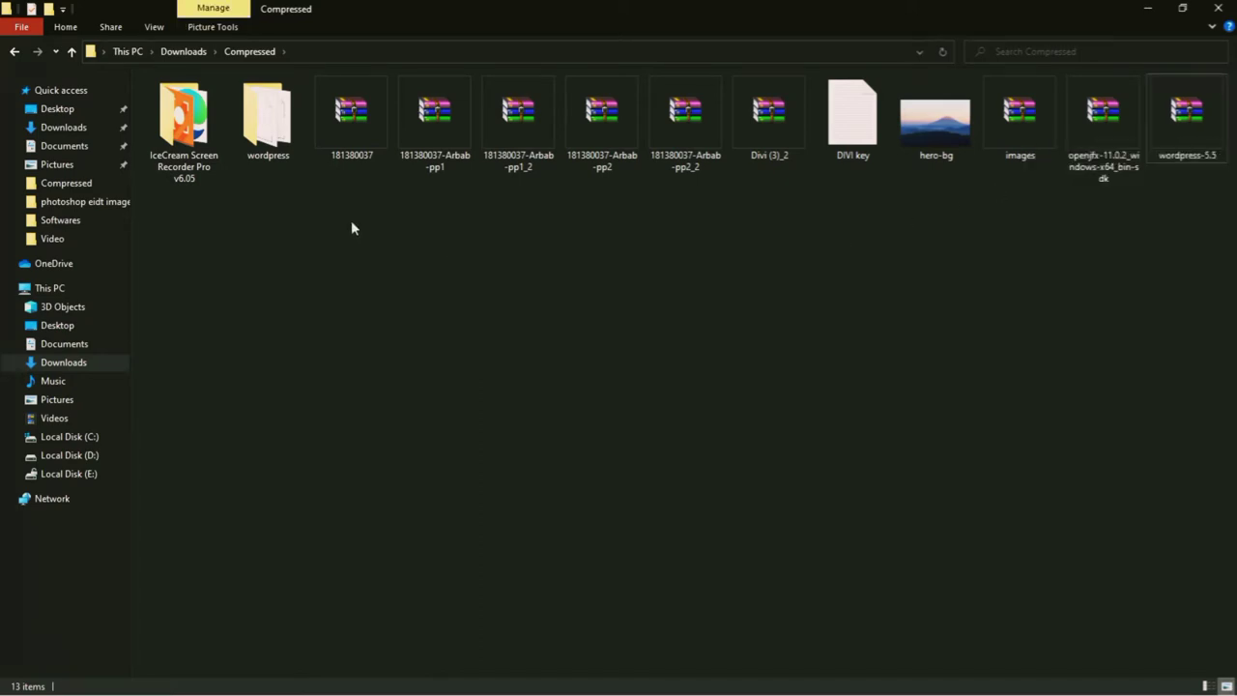
# Copy the extracted wordpress folder from Compressed into C:\xampp\htdocs.
pyautogui.click(271, 154)
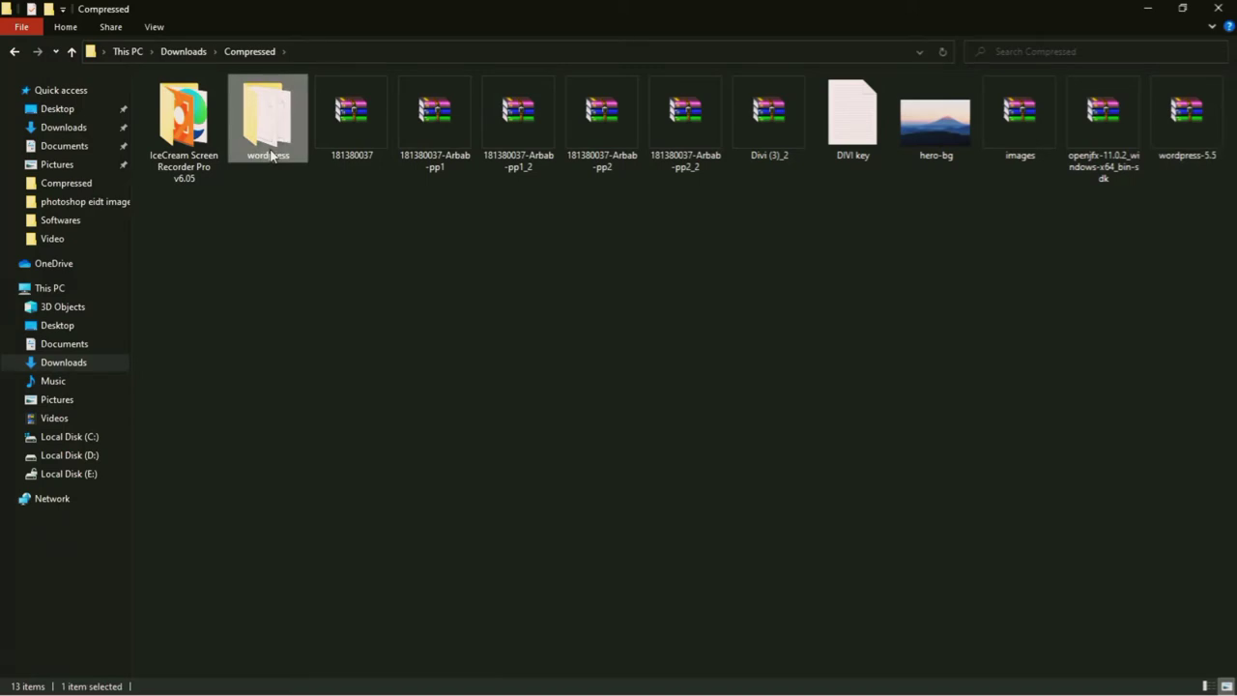
pyautogui.click(73, 436)
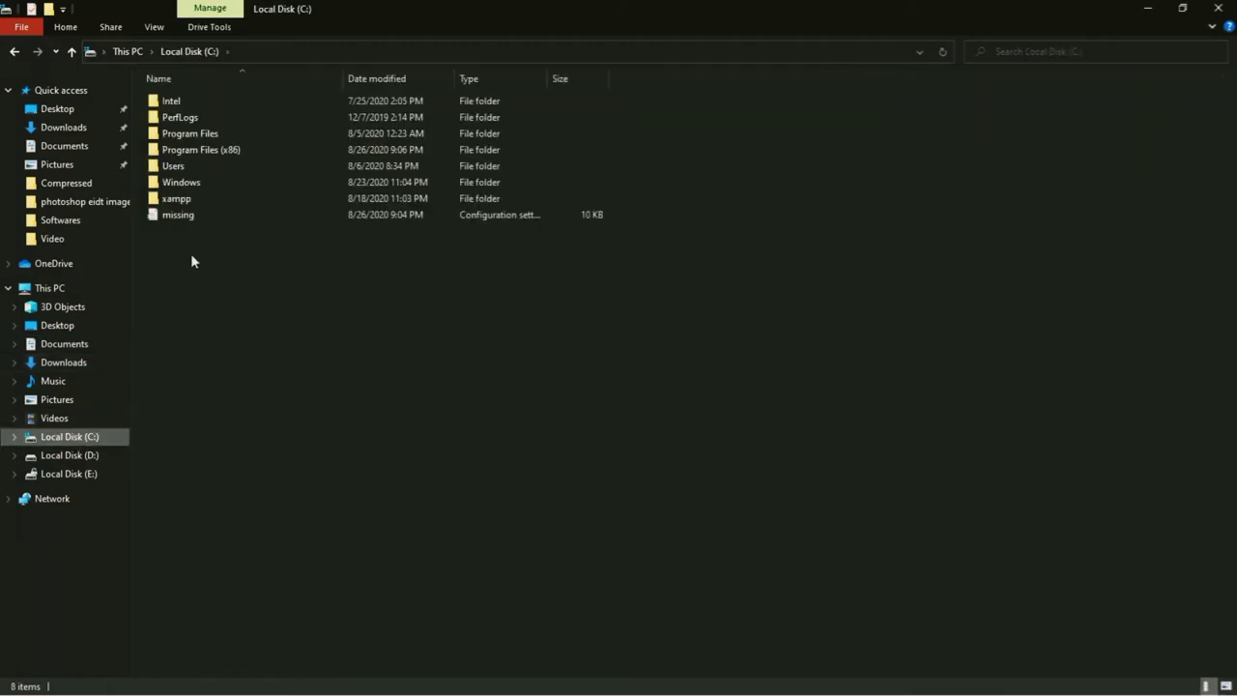
pyautogui.click(186, 203)
pyautogui.doubleClick(187, 205)
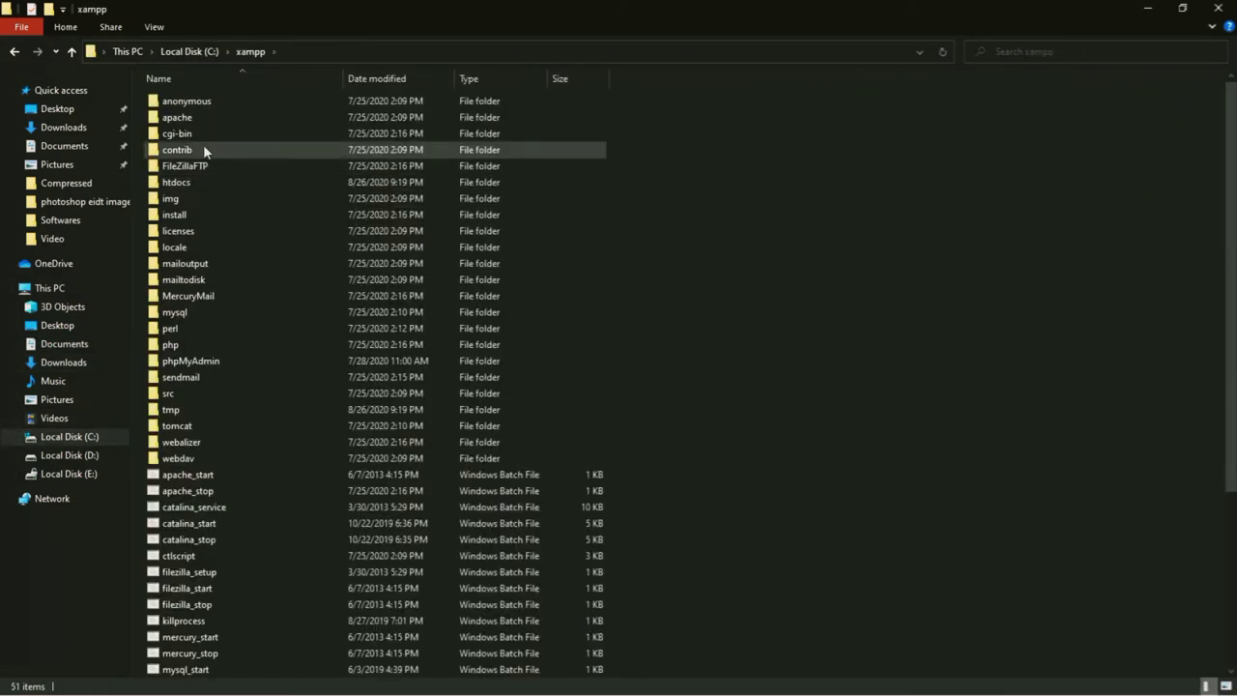
pyautogui.doubleClick(190, 183)
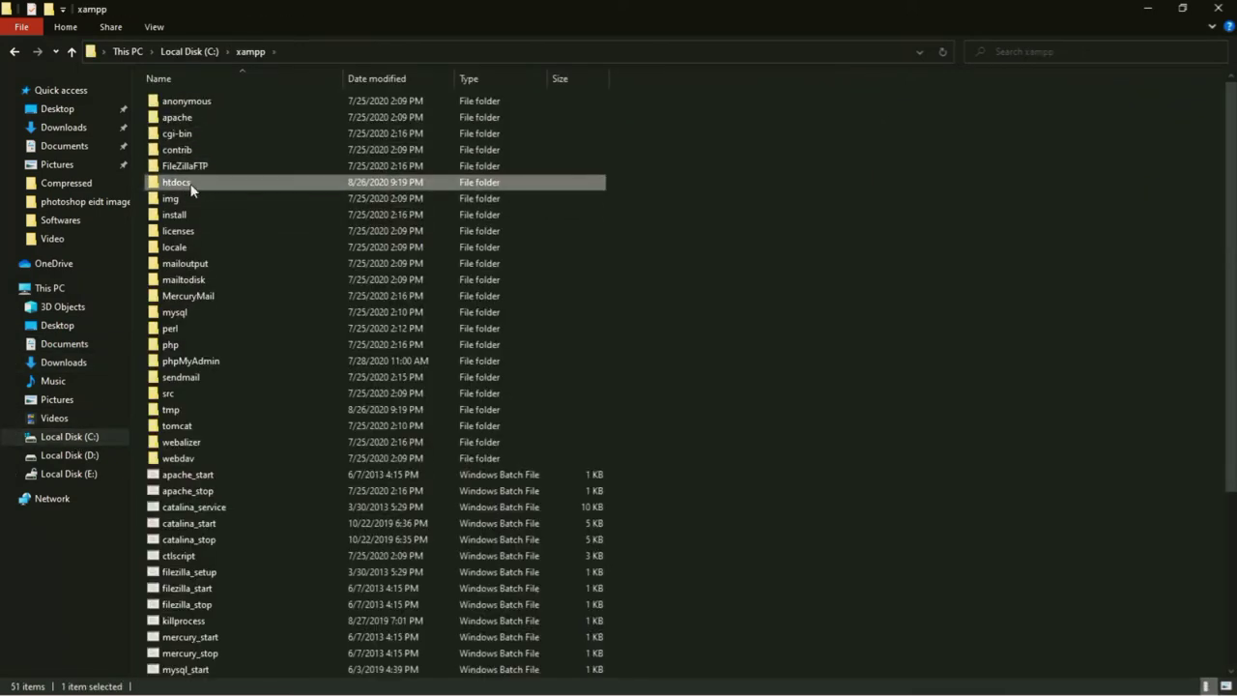
pyautogui.rightClick(175, 321)
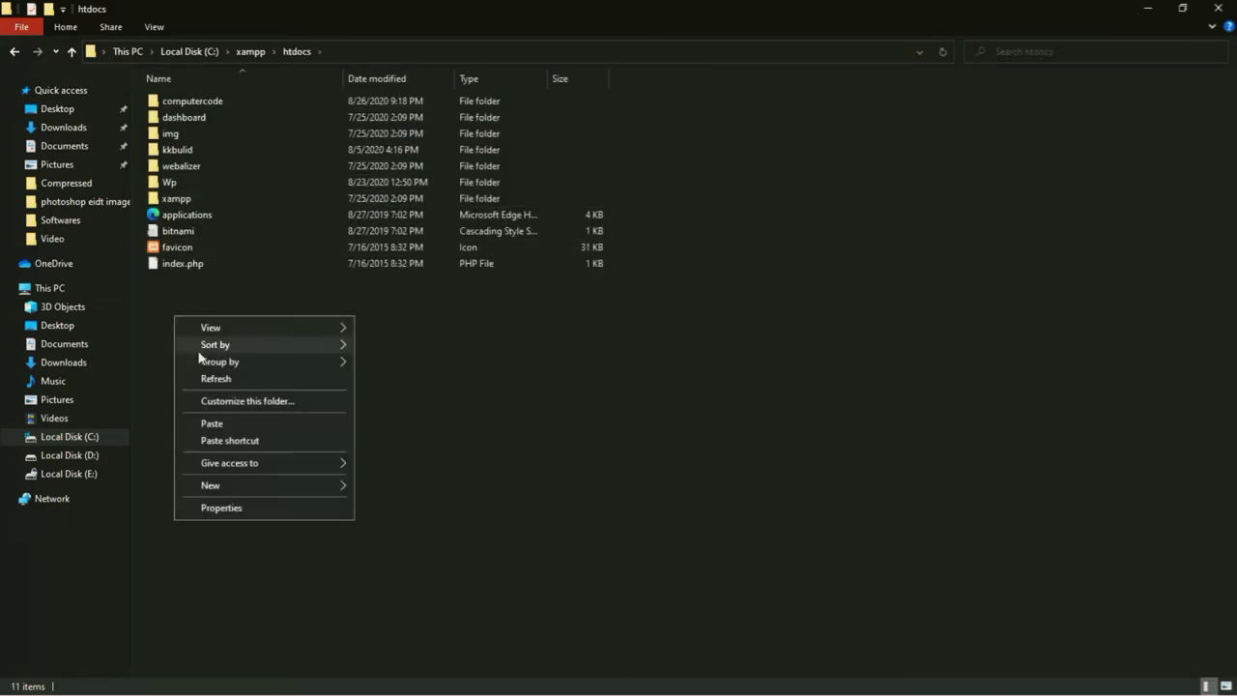
pyautogui.click(220, 425)
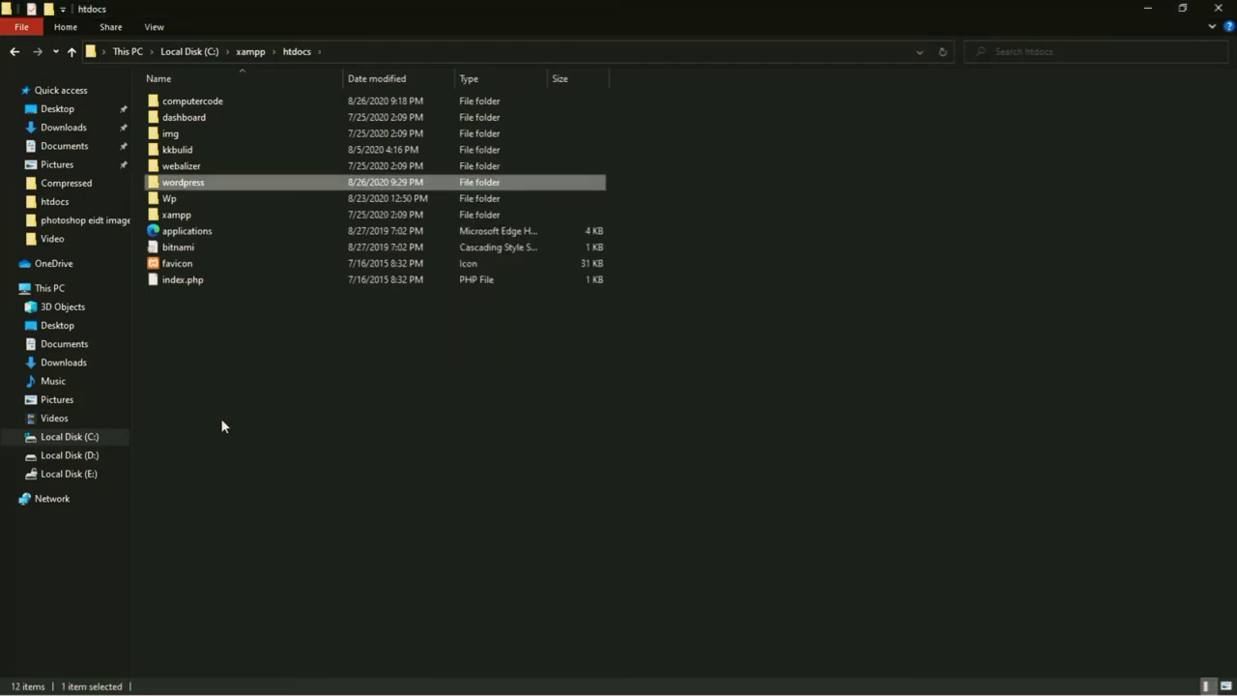
# Try to rename the wordpress folder in htdocs to computercode, declining to merge it with the existing folder.
pyautogui.rightClick(179, 186)
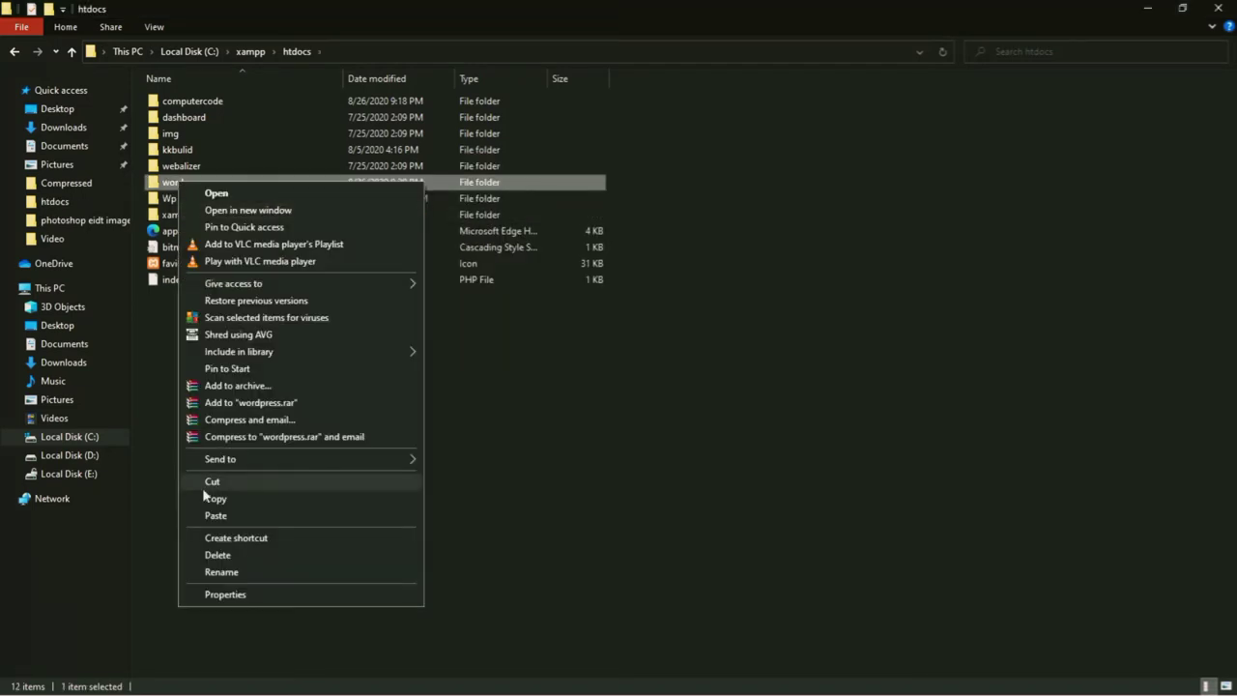
pyautogui.click(224, 571)
pyautogui.press('BackSpace')
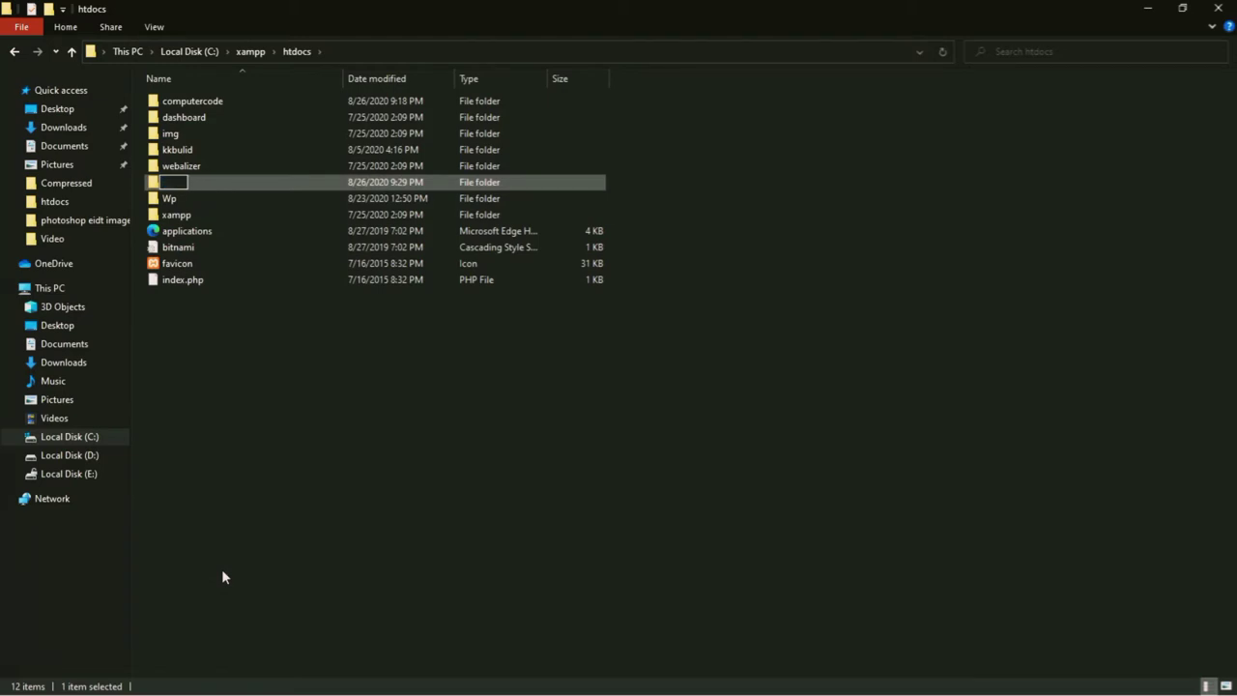
pyautogui.write('computercode')
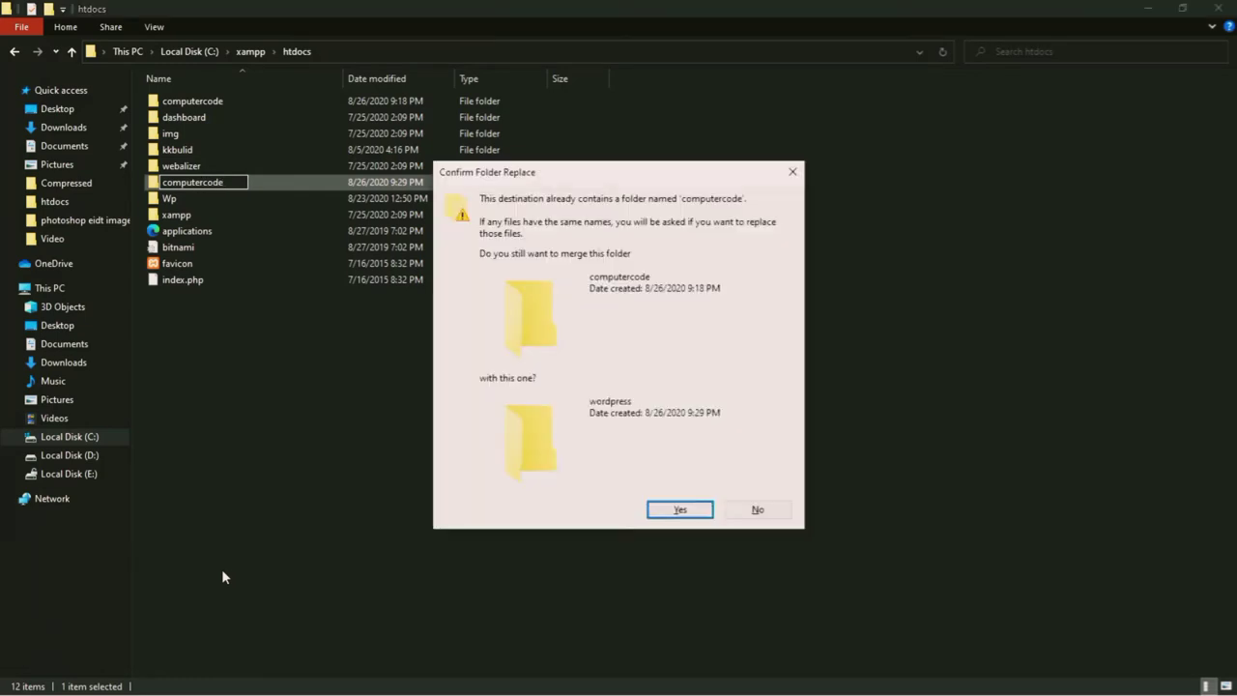
pyautogui.click(757, 511)
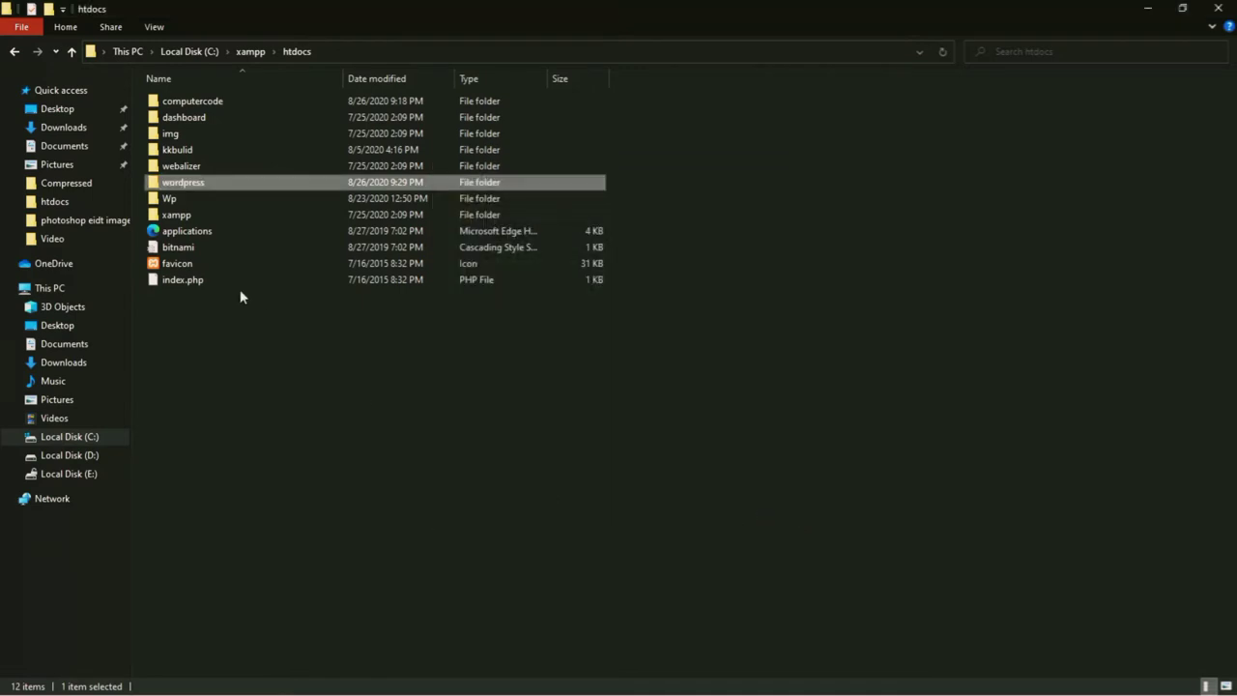
# Rename the wordpress folder in htdocs to computer_code and close the File Explorer window.
pyautogui.rightClick(187, 184)
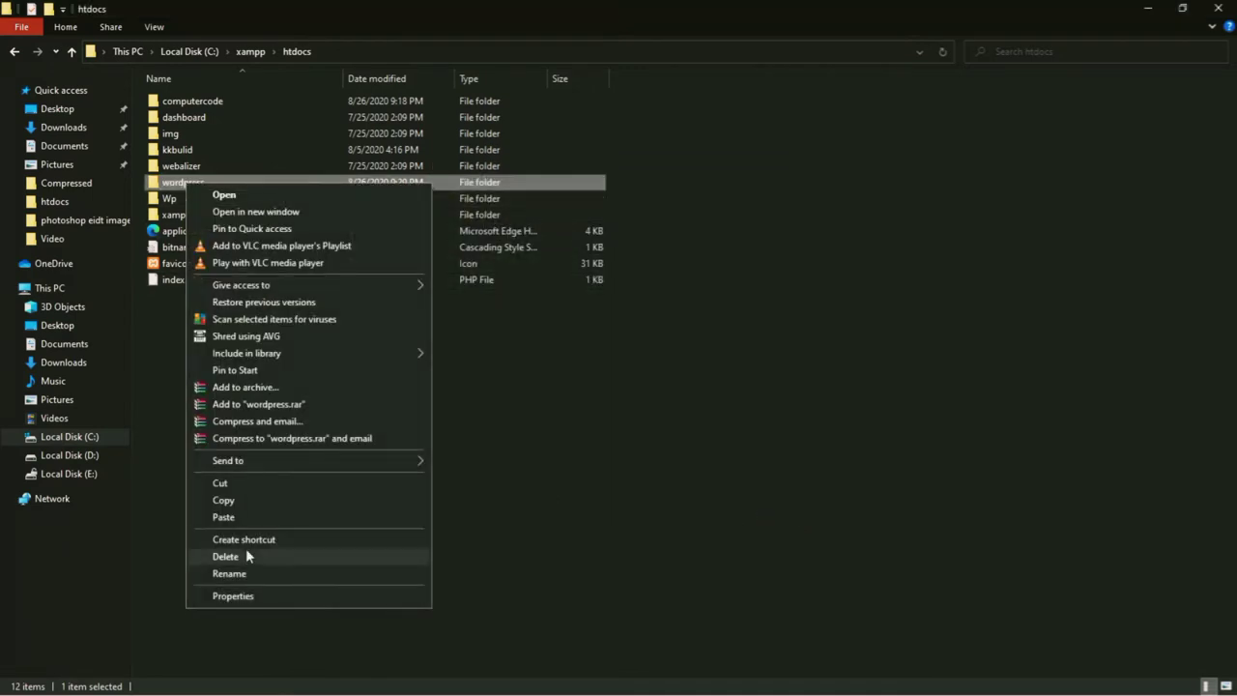
pyautogui.click(247, 573)
pyautogui.write('c')
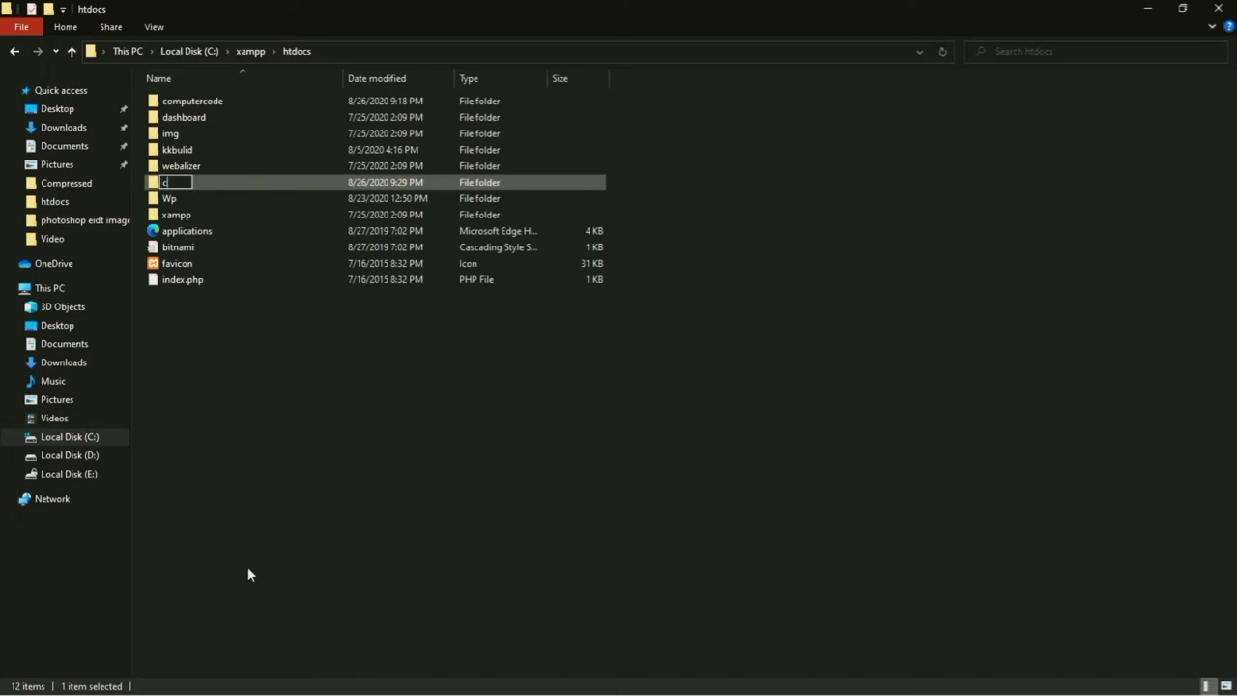
pyautogui.write('omputer_code')
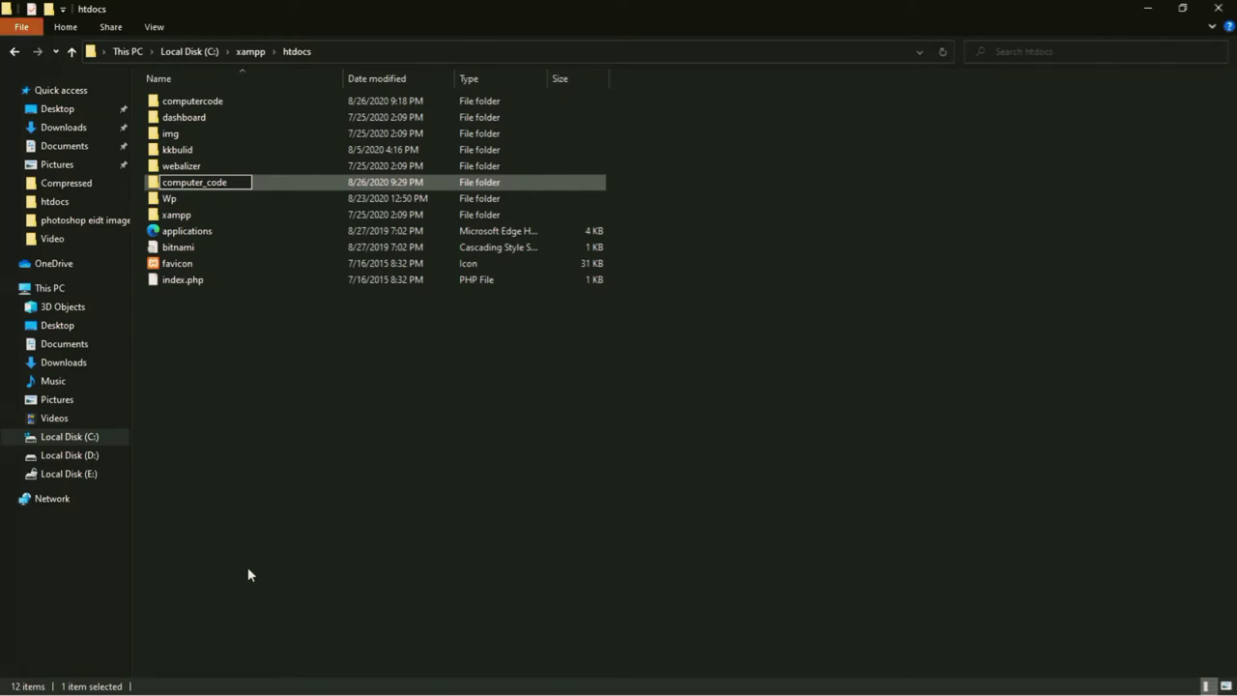
pyautogui.press('Return')
pyautogui.press('Return')
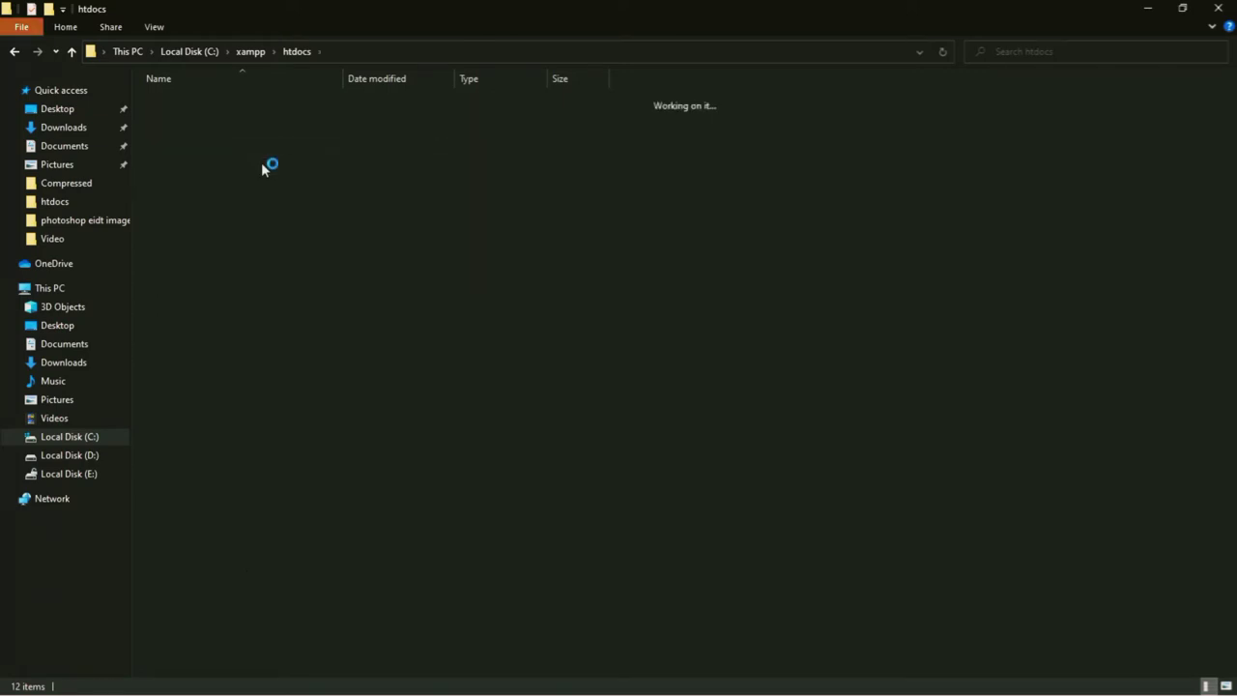
pyautogui.click(72, 51)
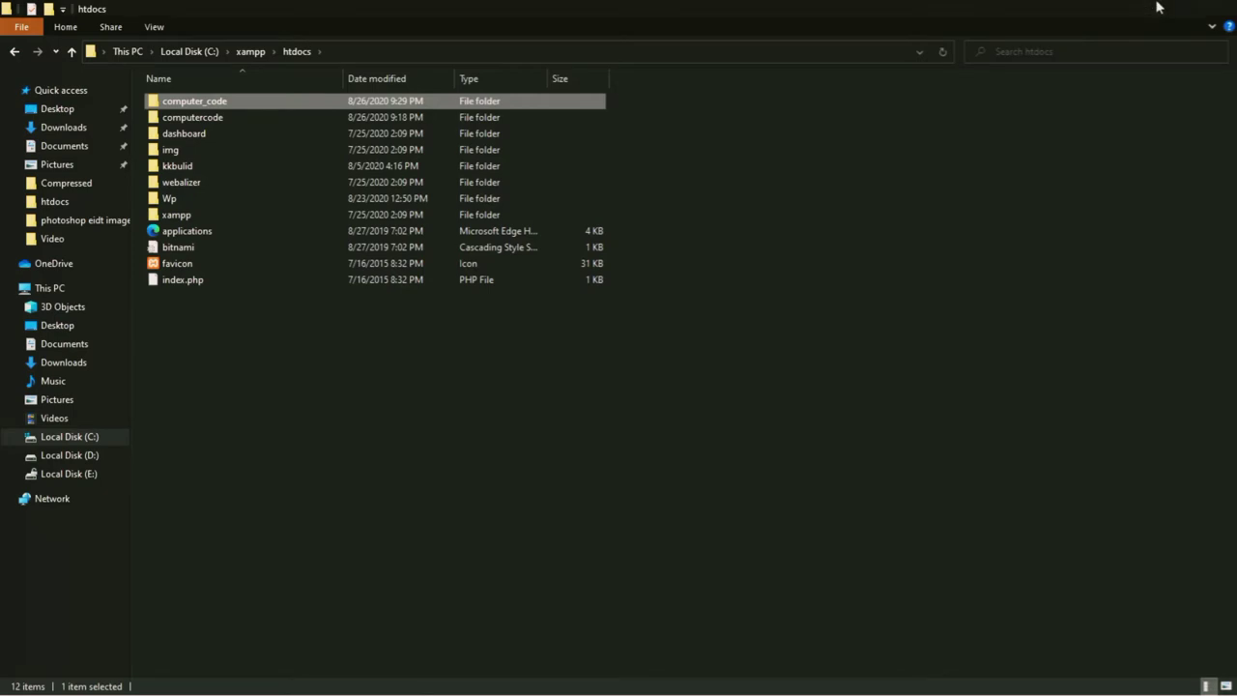
pyautogui.click(1217, 8)
# Switch to the XAMPP Control Panel and start the Apache and MySQL modules.
pyautogui.moveTo(560, 688)
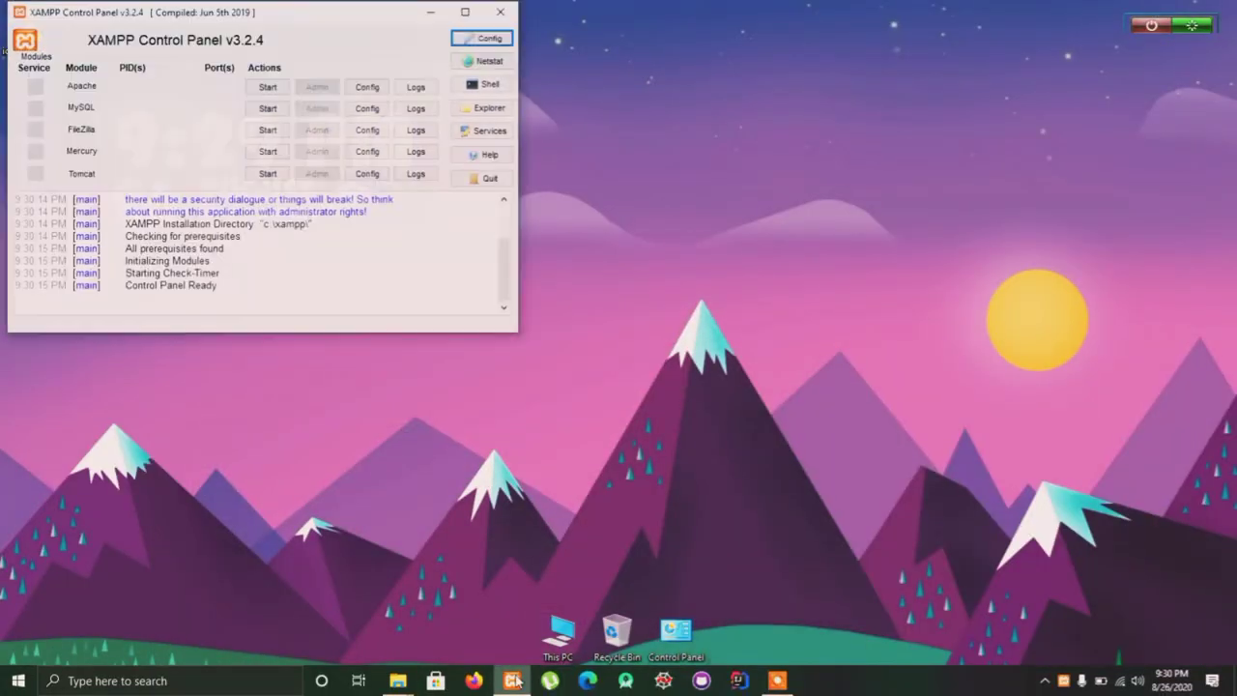
pyautogui.click(268, 86)
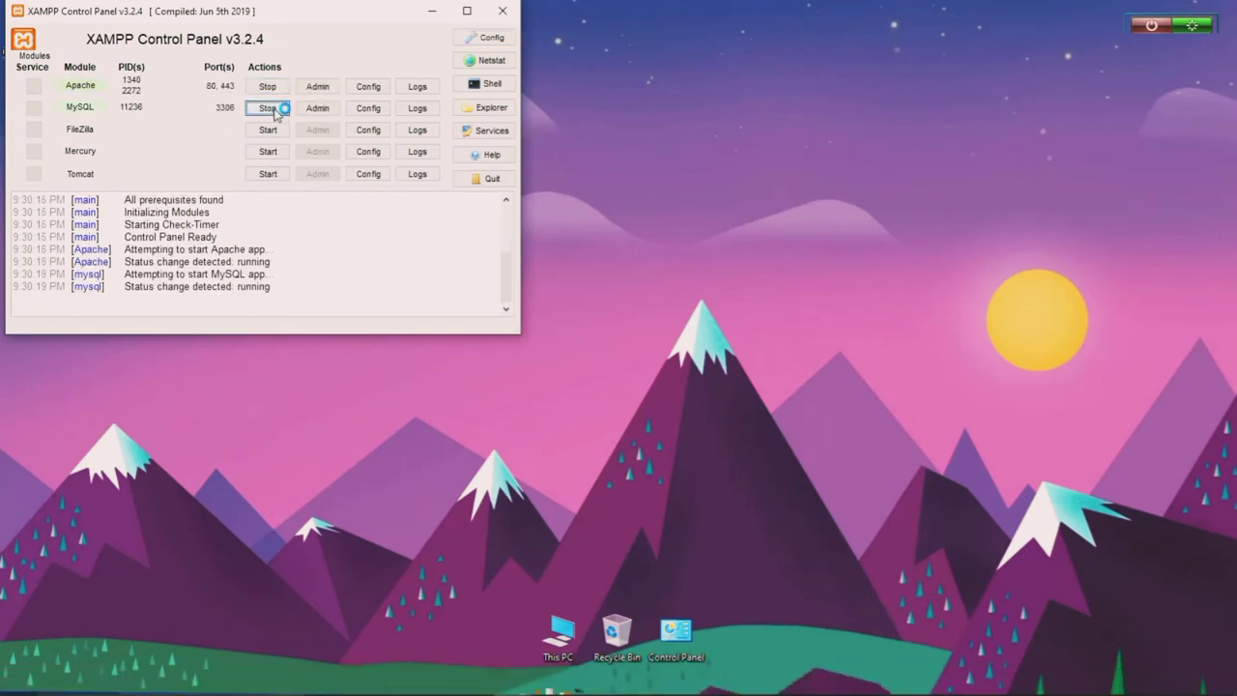
# Open phpMyAdmin from the MySQL module and create a new database named computercode with the utf8mb4_general_ci collation.
pyautogui.click(310, 109)
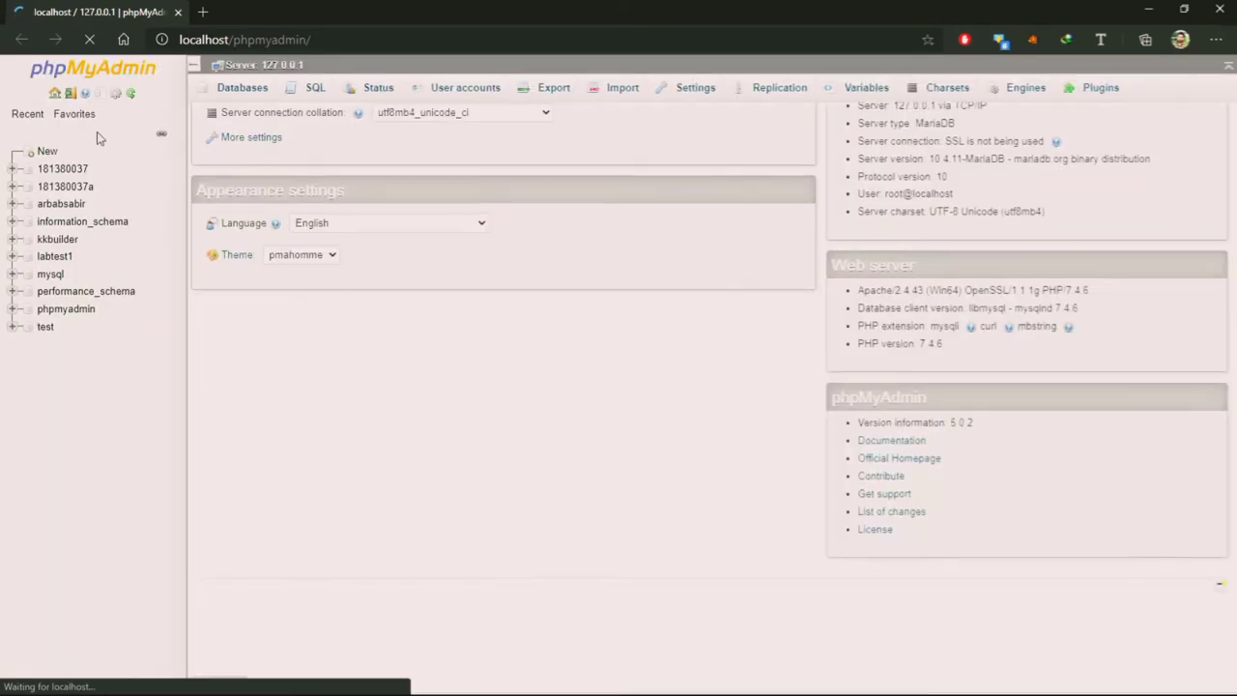
pyautogui.click(49, 152)
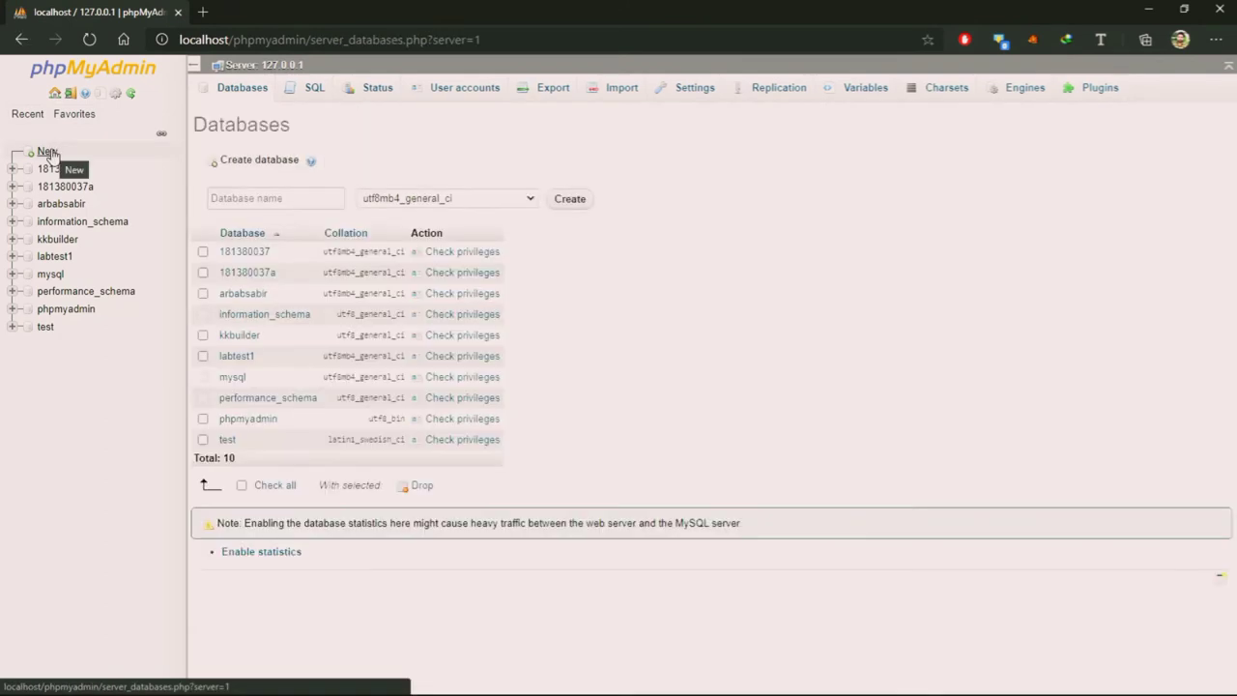
pyautogui.click(243, 198)
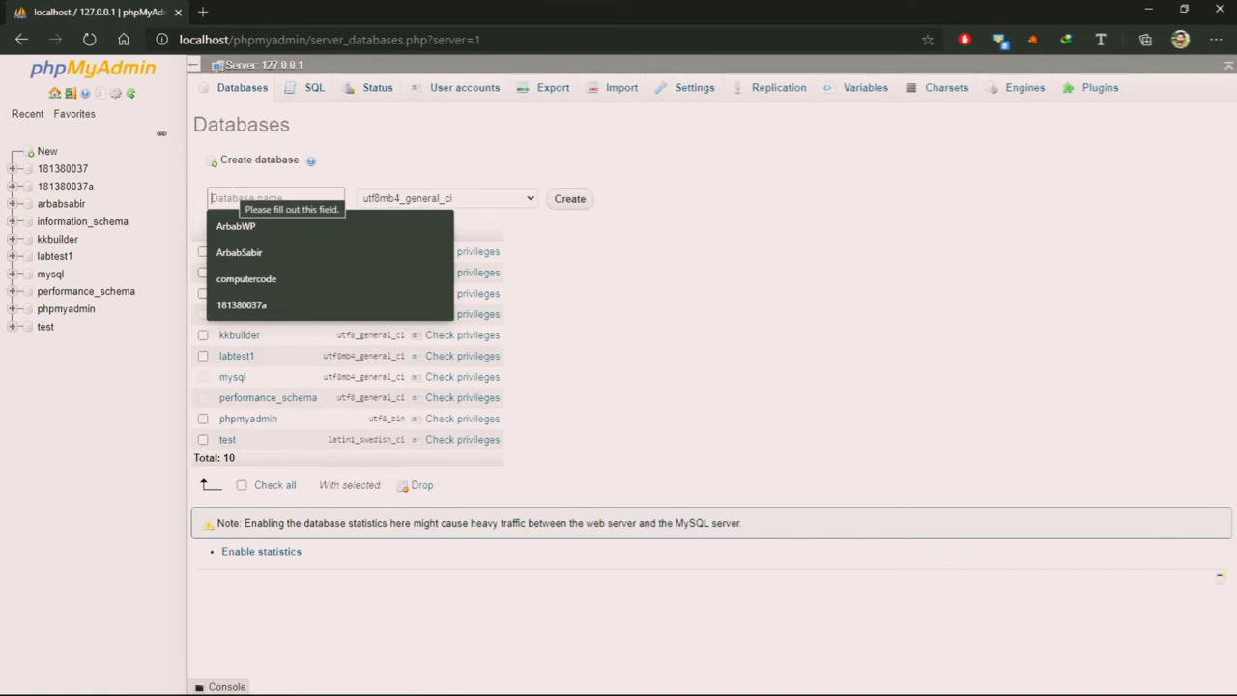
pyautogui.click(246, 278)
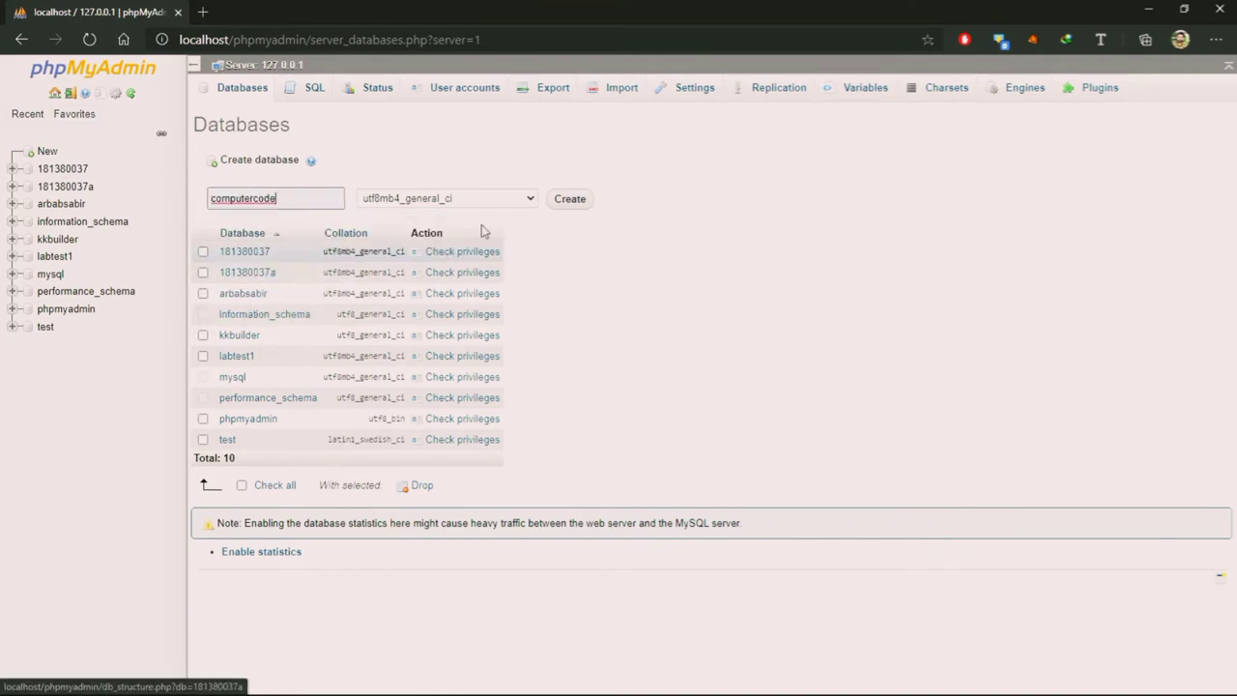
pyautogui.click(576, 204)
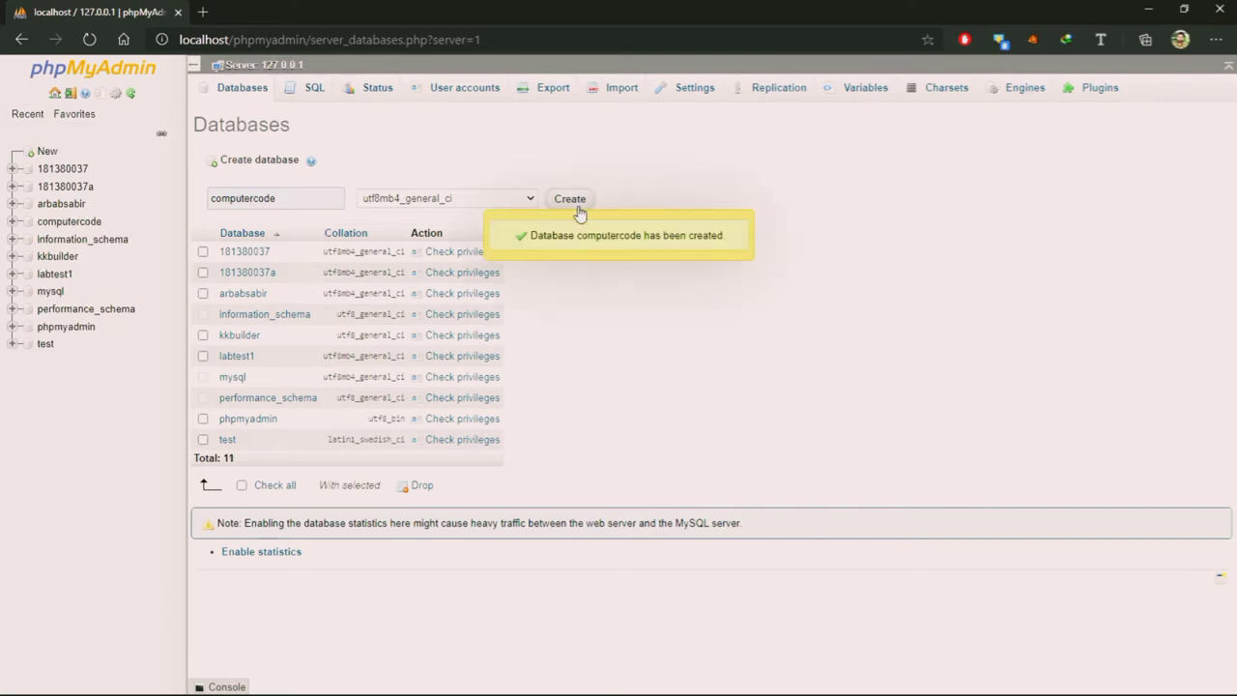
# Load localhost/computer_code in a new browser tab to start the WordPress setup.
pyautogui.click(204, 10)
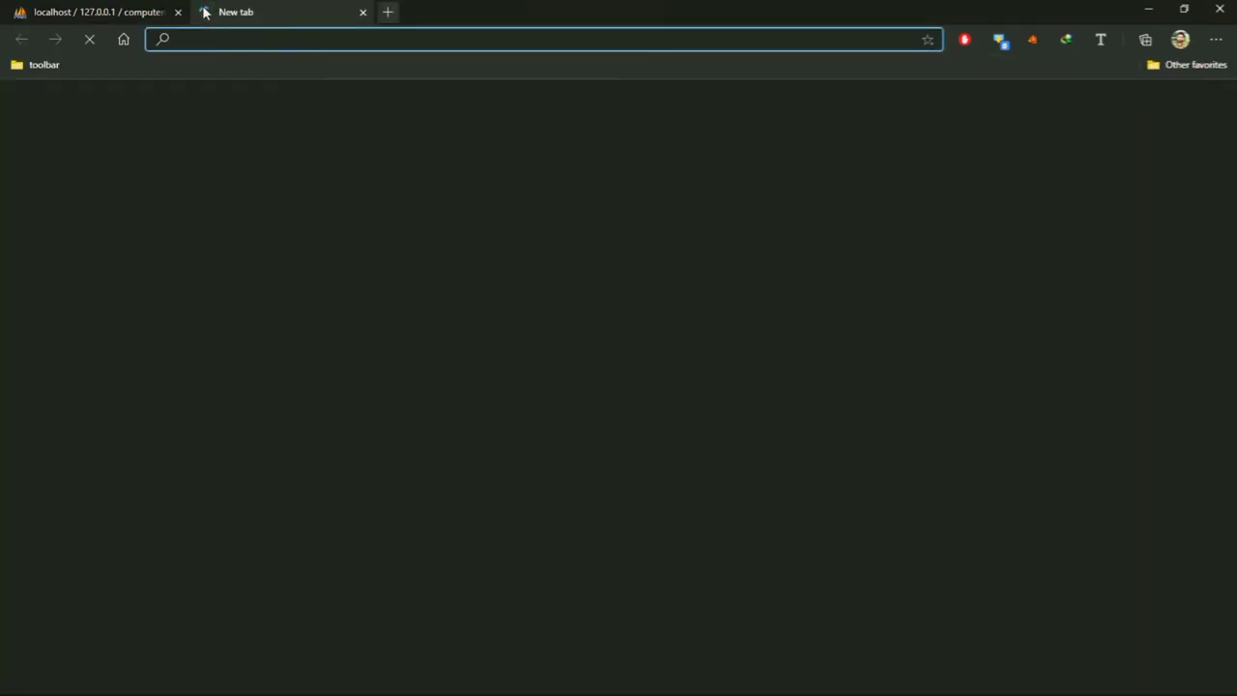
pyautogui.write('localhos')
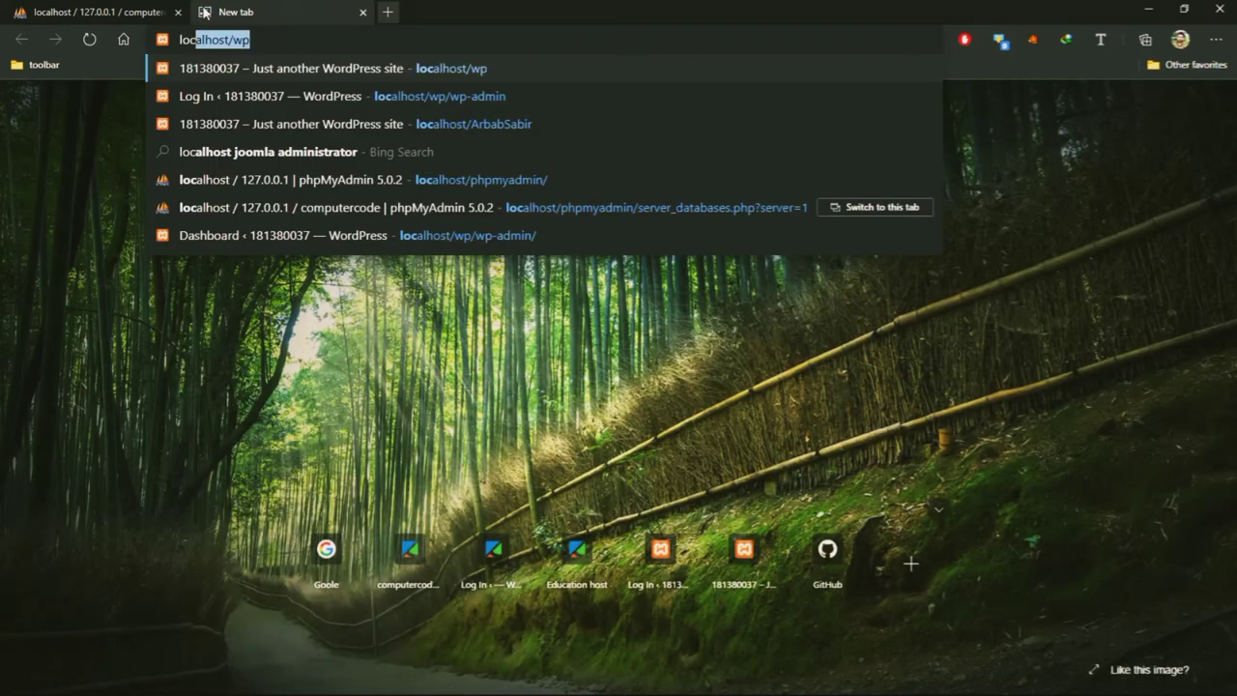
pyautogui.write('t')
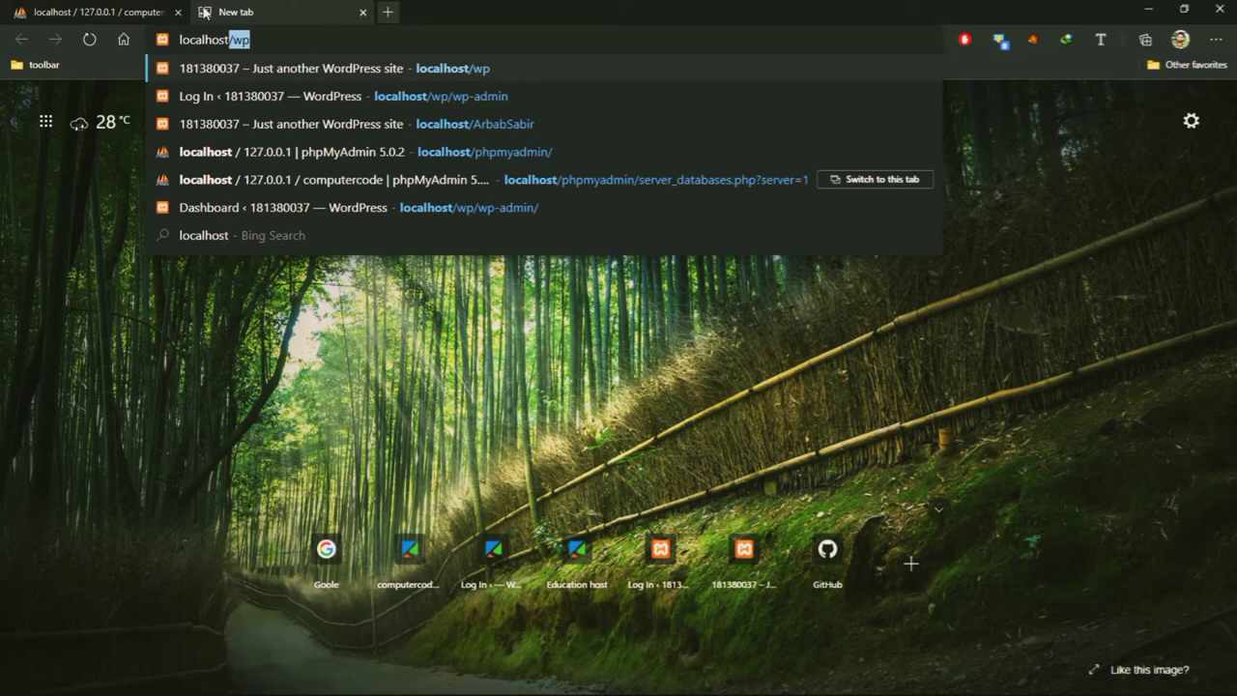
pyautogui.write('/wp')
pyautogui.press('BackSpace')
pyautogui.press('BackSpace')
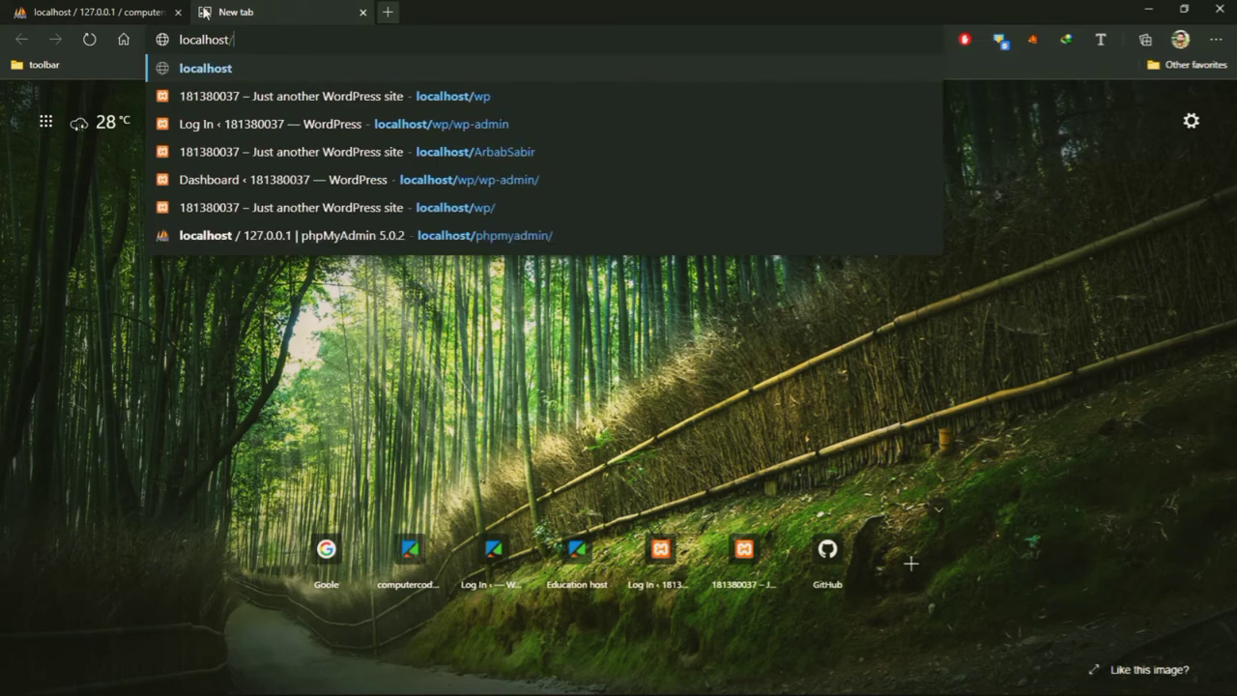
pyautogui.write('comp')
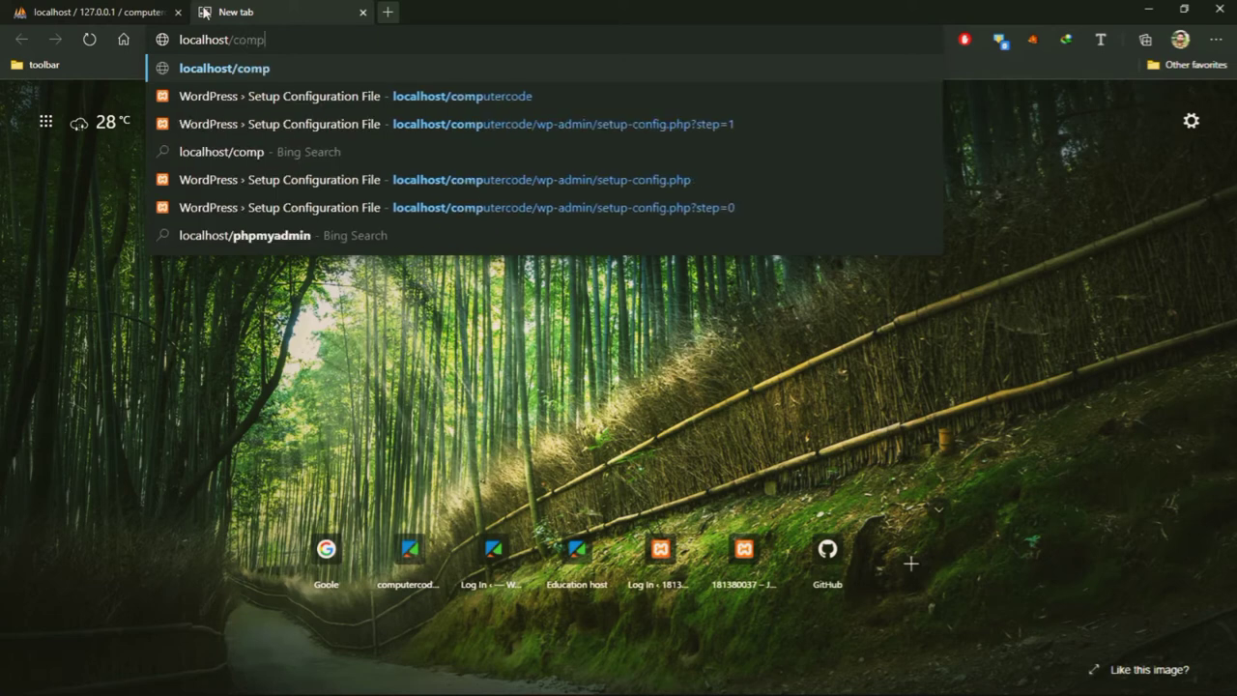
pyautogui.write('uter')
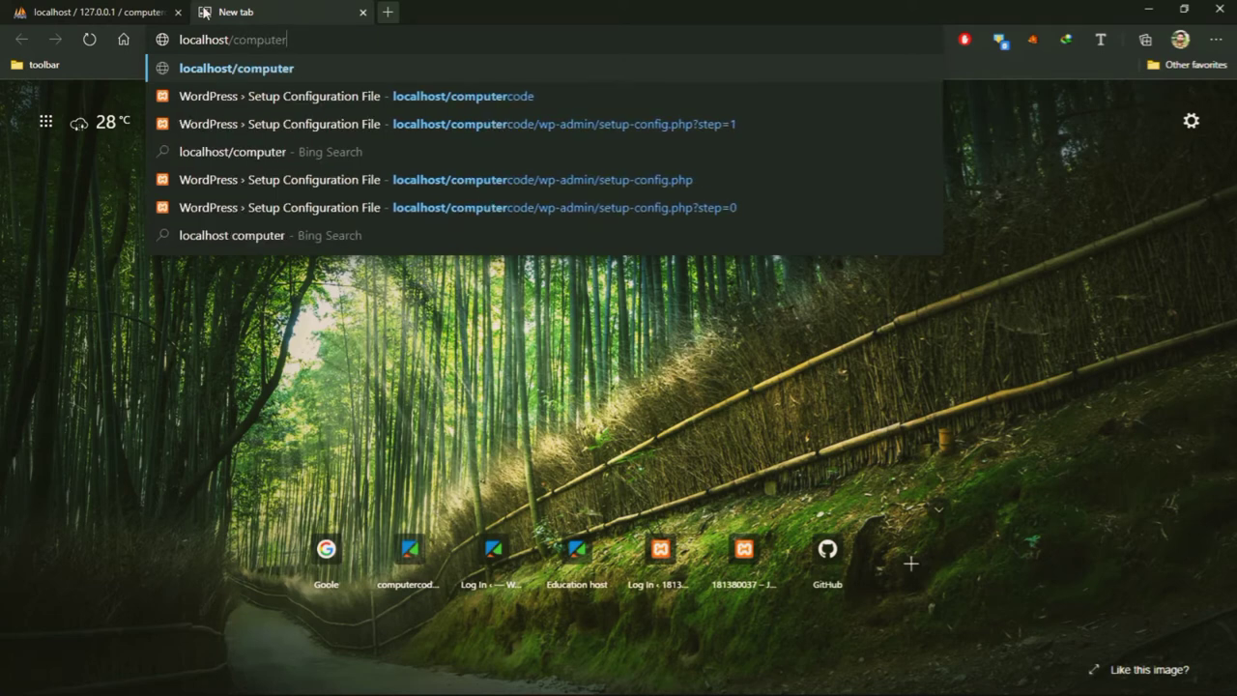
pyautogui.write('_c0d')
pyautogui.press('BackSpace')
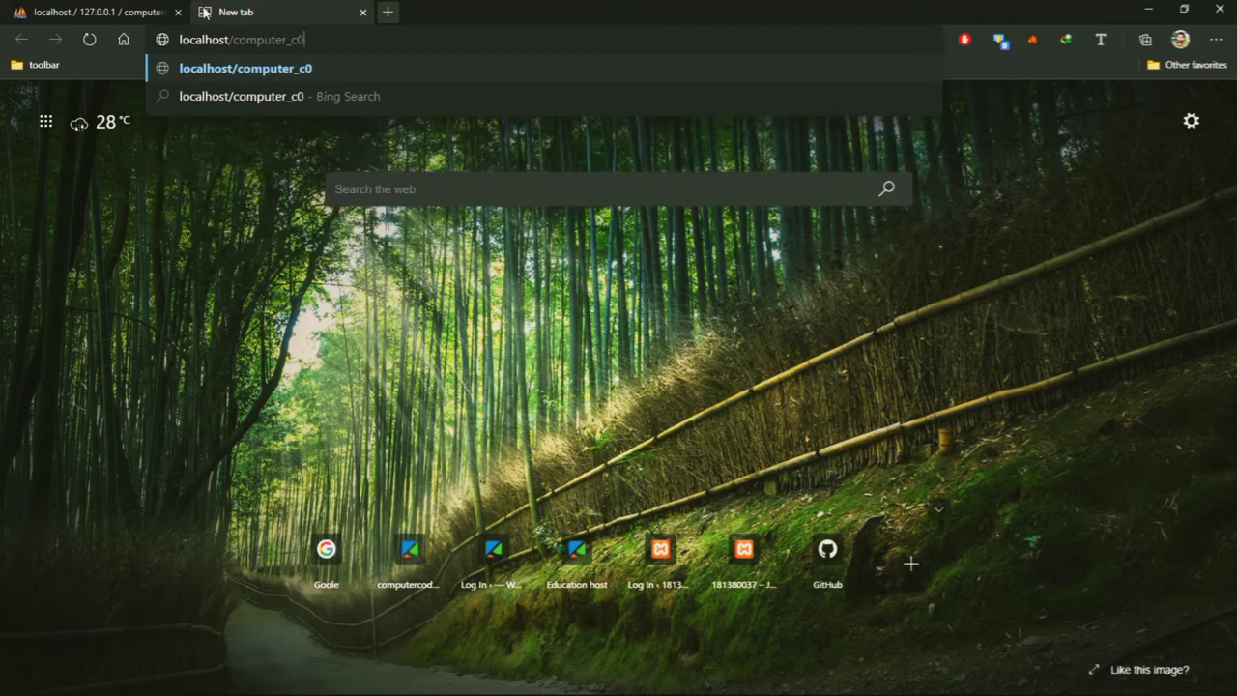
pyautogui.press('BackSpace')
pyautogui.write('ode')
pyautogui.press('Return')
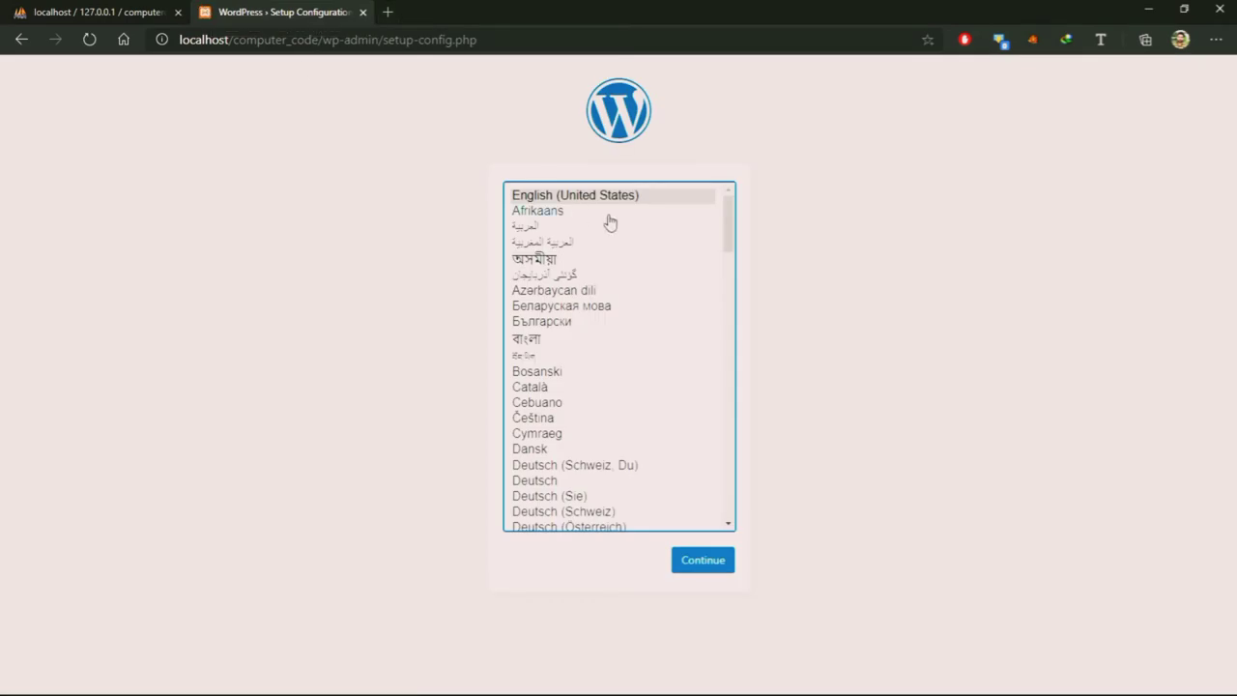
# Continue the WordPress setup in English (United States) and set the database name to computercode.
pyautogui.click(697, 569)
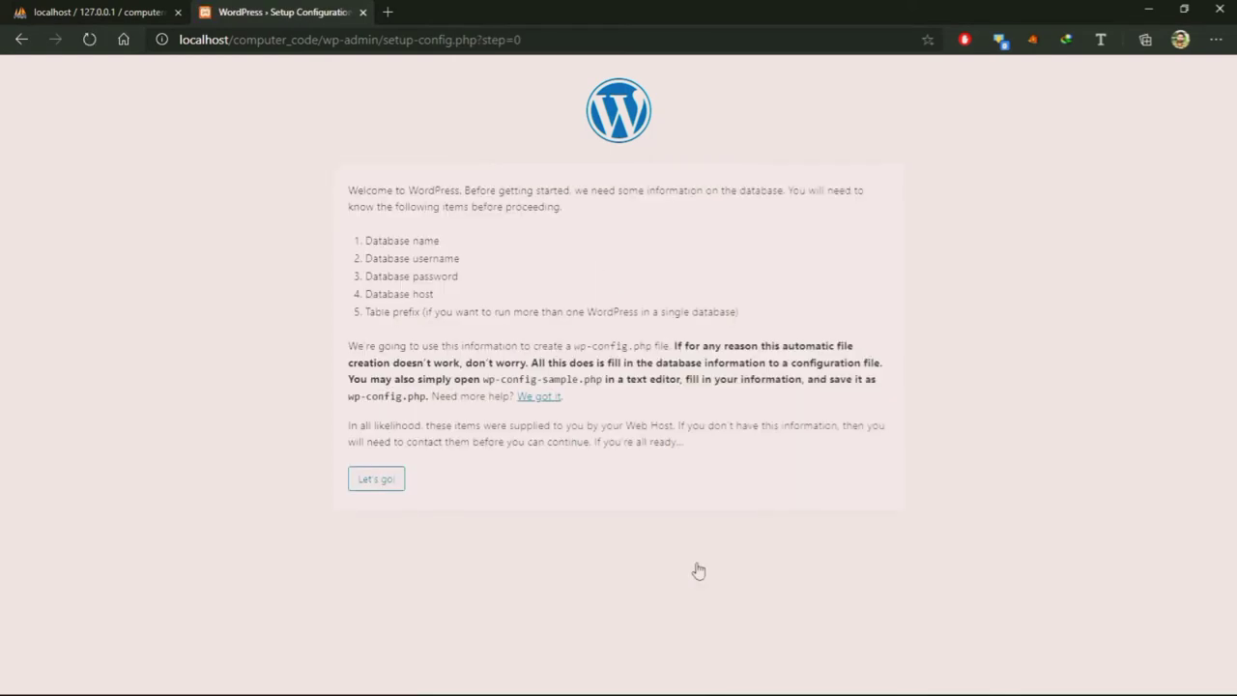
pyautogui.click(378, 481)
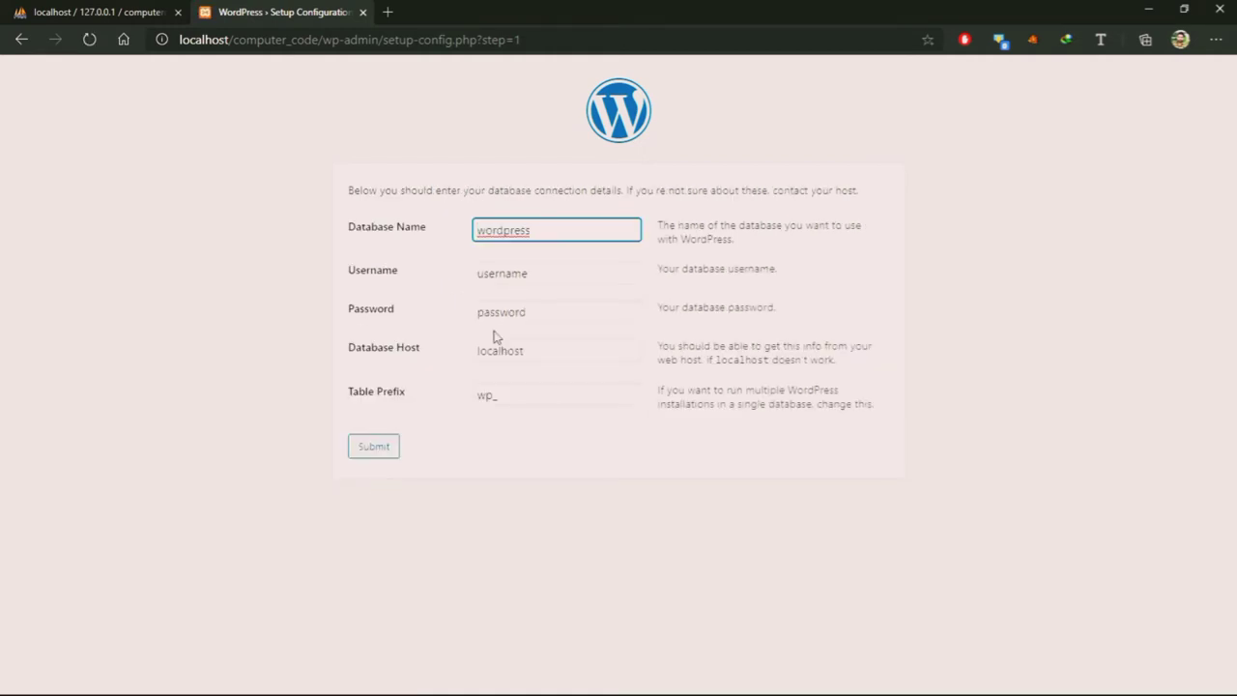
pyautogui.hotkey('ctrl', 'a')
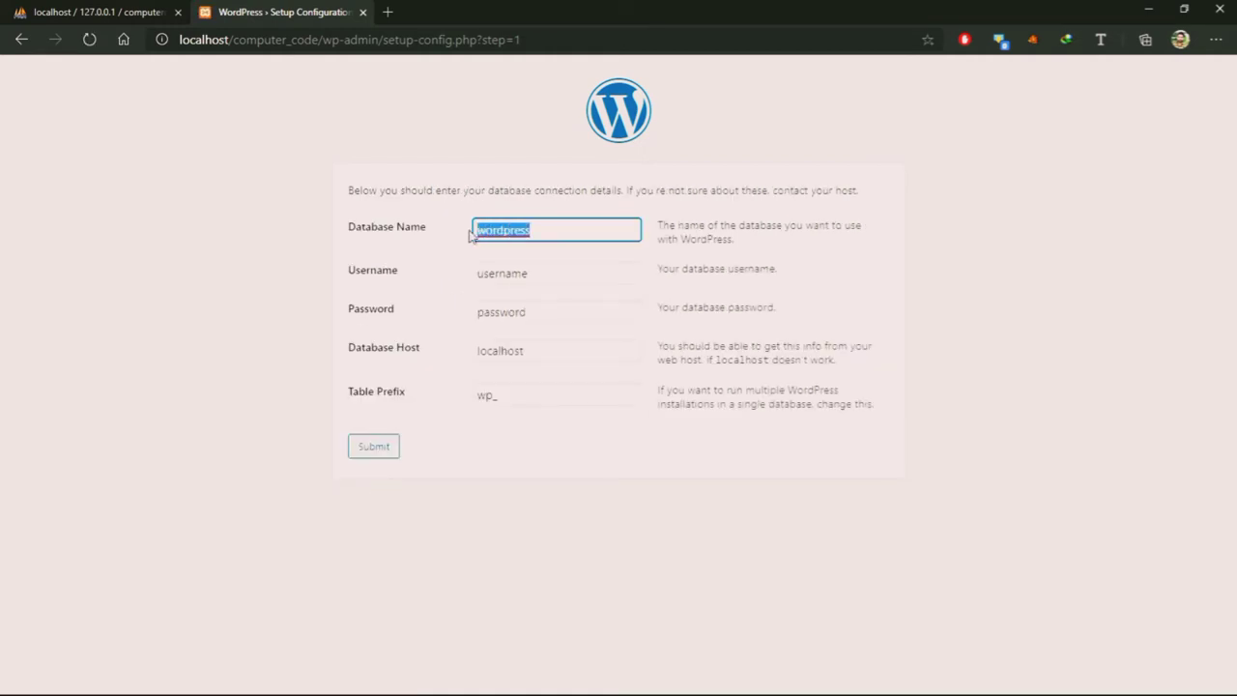
pyautogui.write('com')
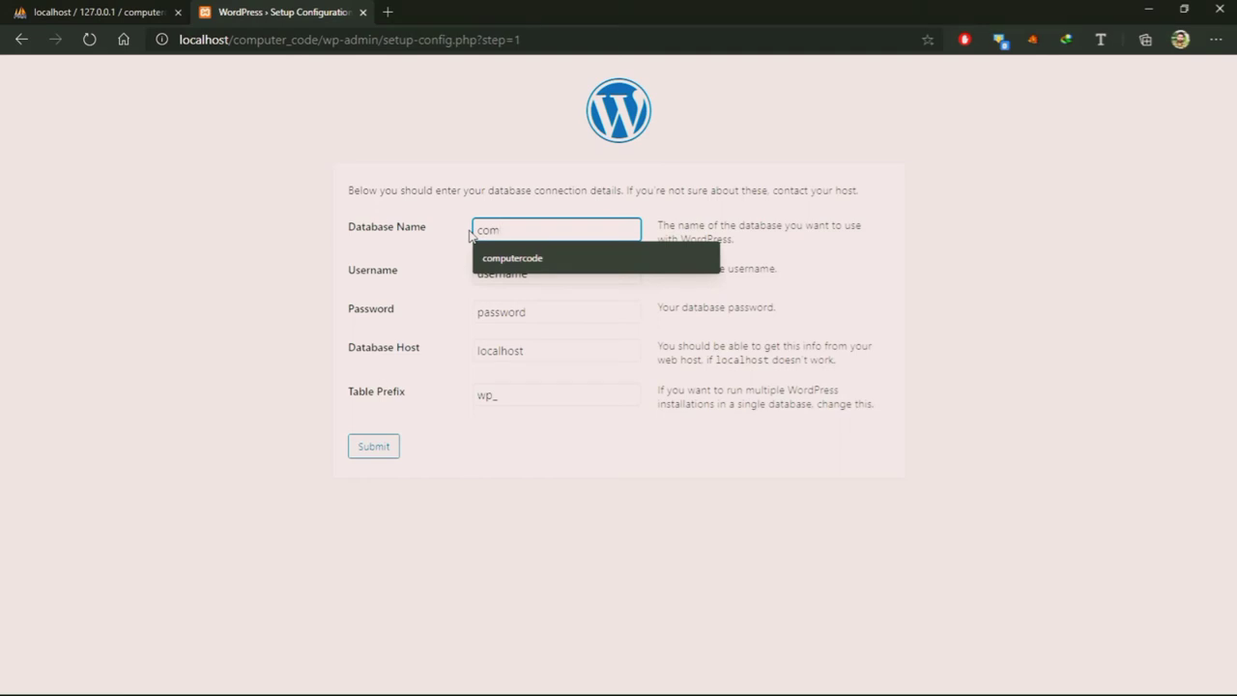
pyautogui.click(506, 258)
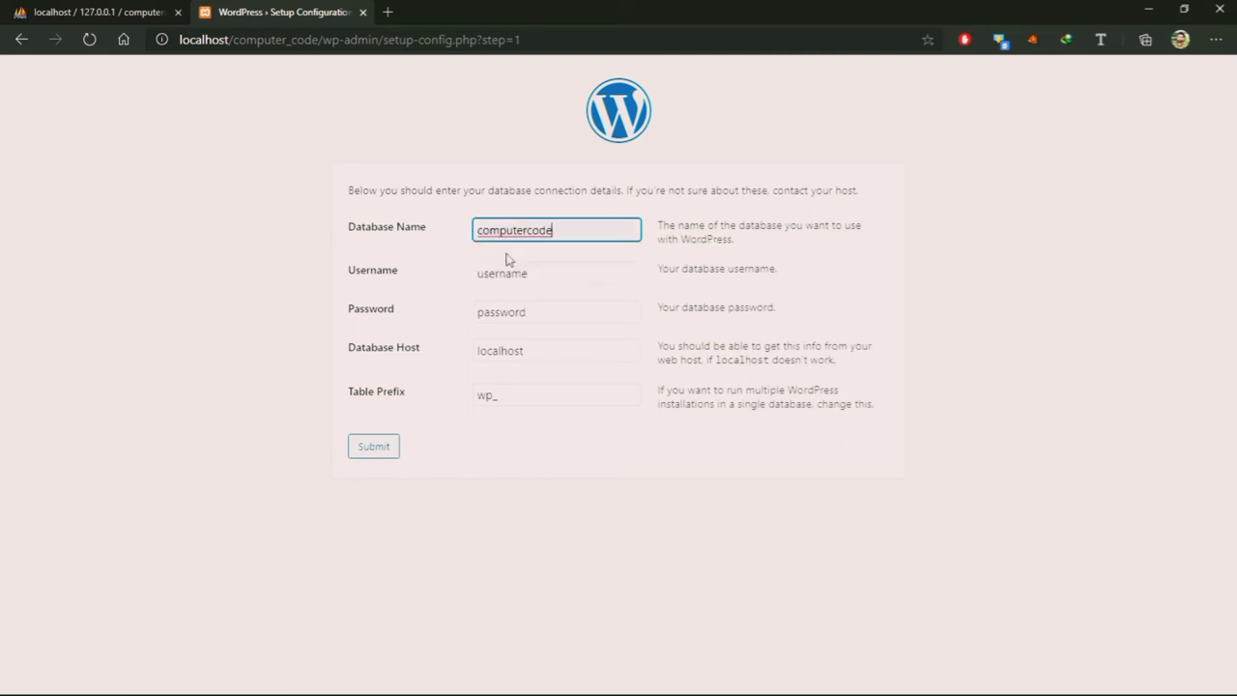
# Set the database username to root, clear the password field, and submit the connection details to run the installation.
pyautogui.press('Tab')
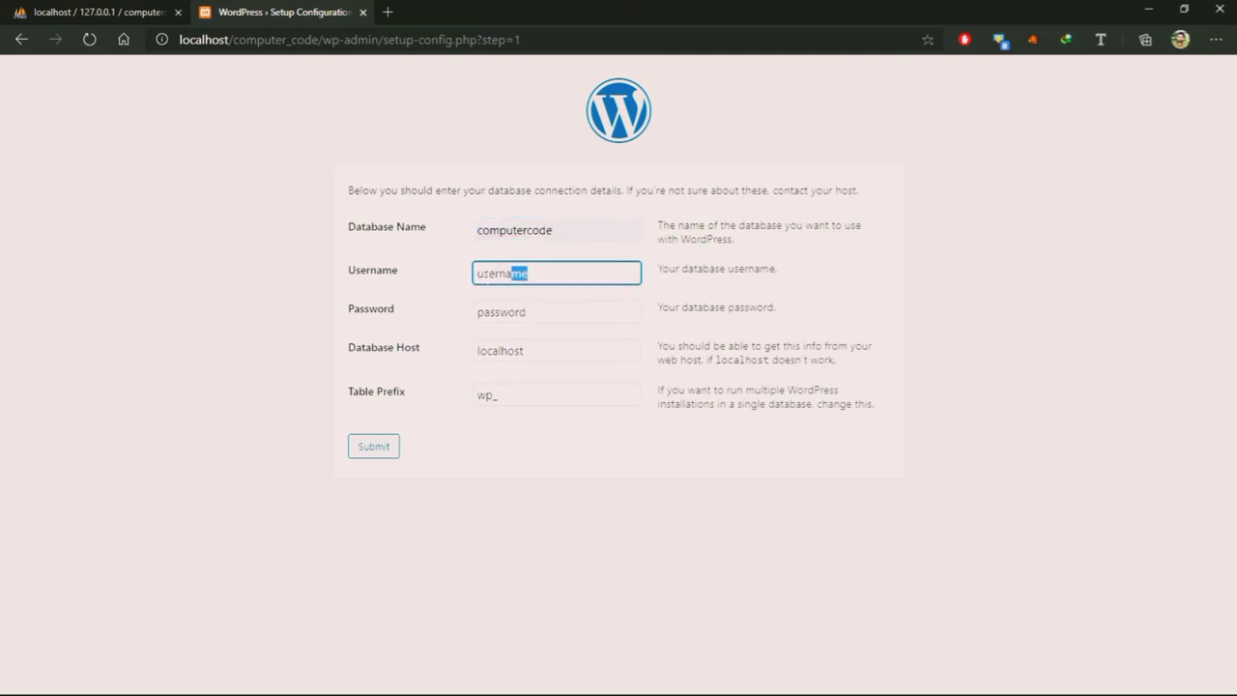
pyautogui.press('BackSpace')
pyautogui.write('root')
pyautogui.moveTo(531, 311); pyautogui.dragTo(464, 322)
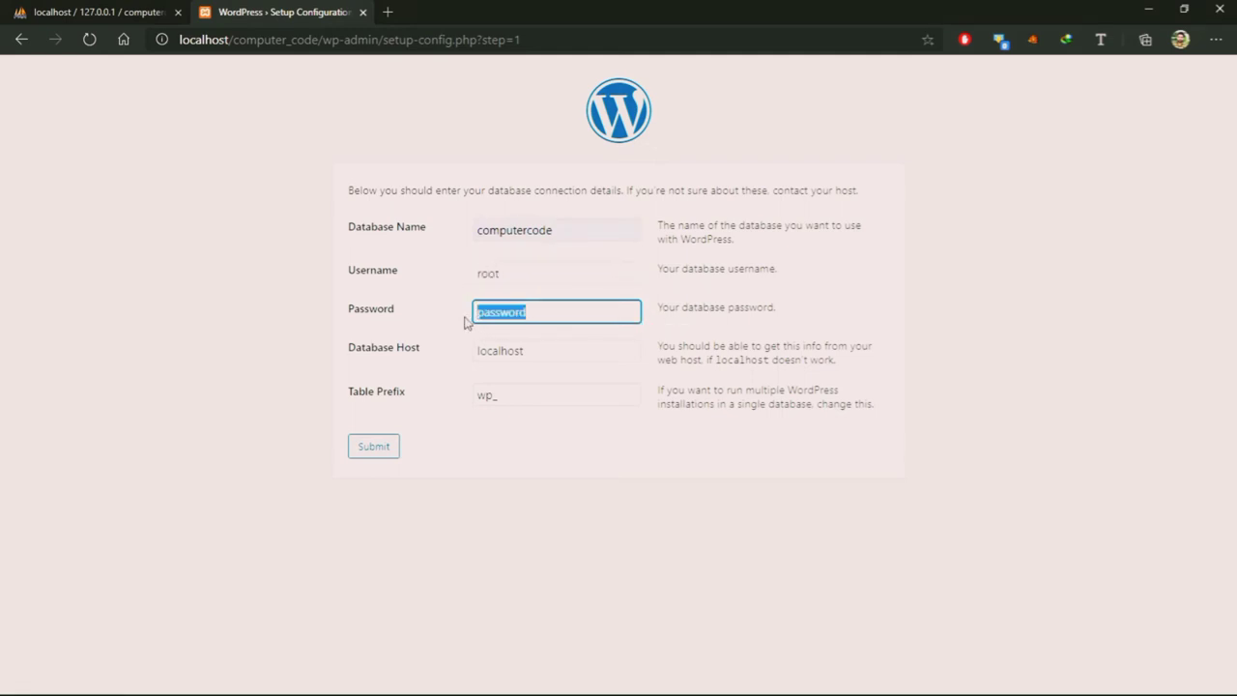
pyautogui.press('BackSpace')
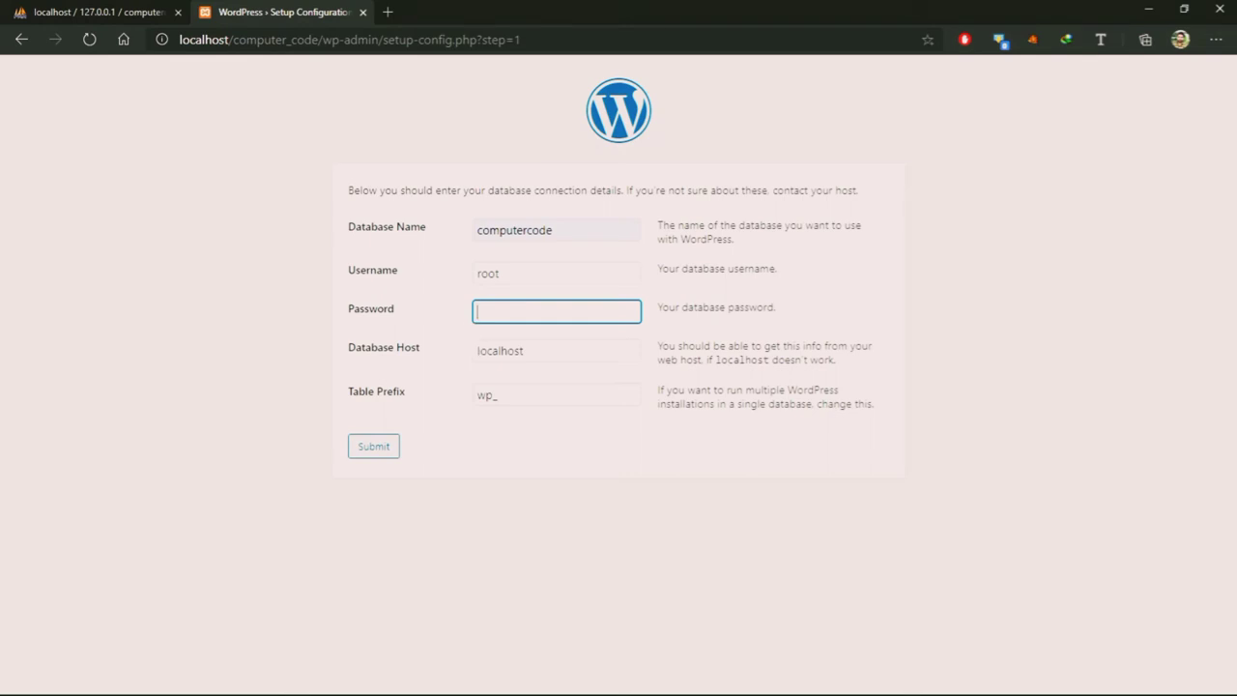
pyautogui.click(523, 350)
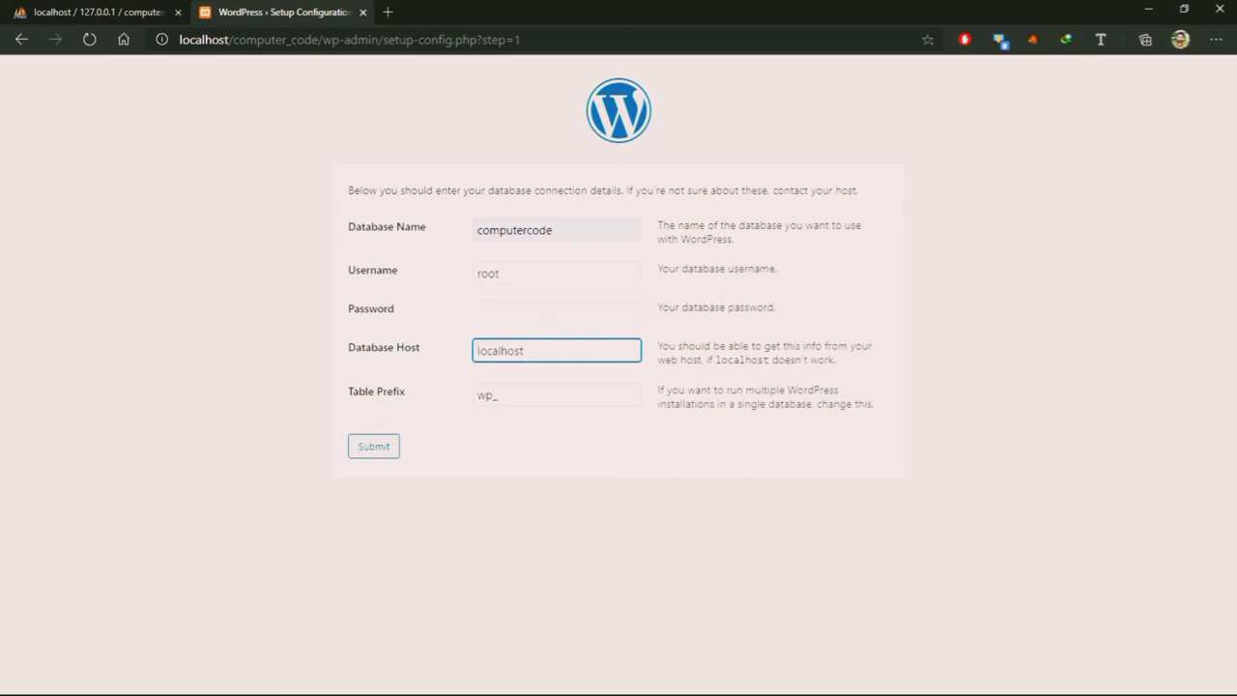
pyautogui.click(498, 396)
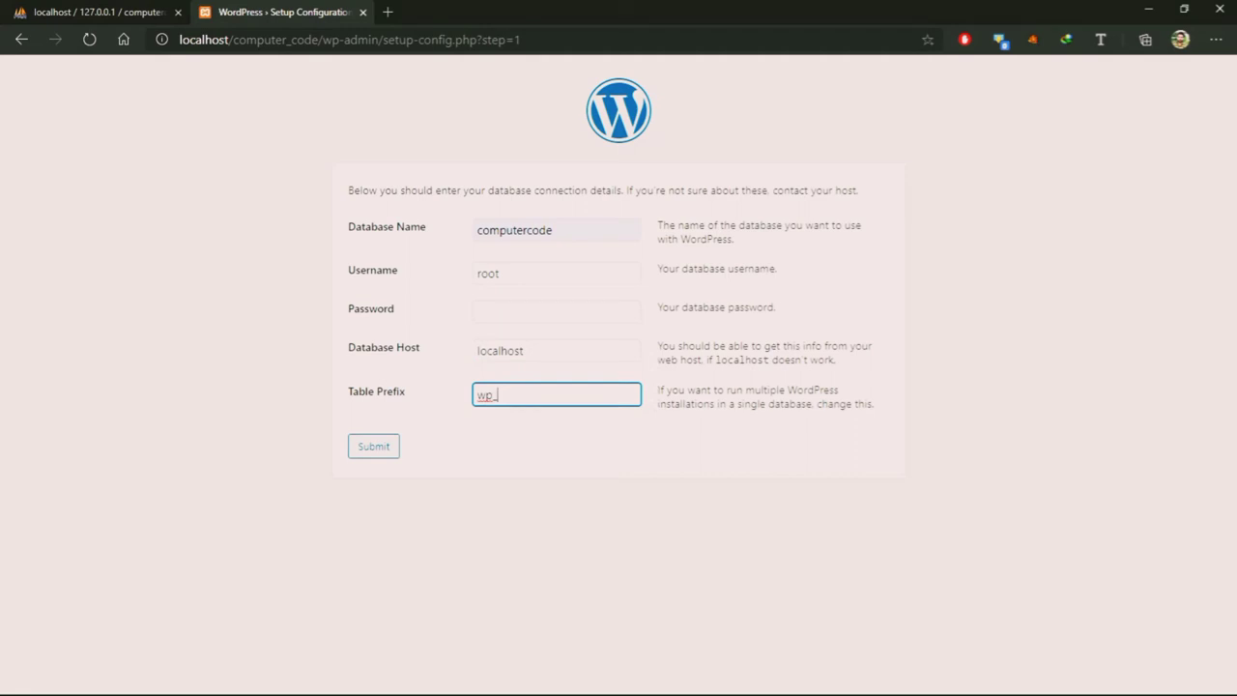
pyautogui.click(367, 449)
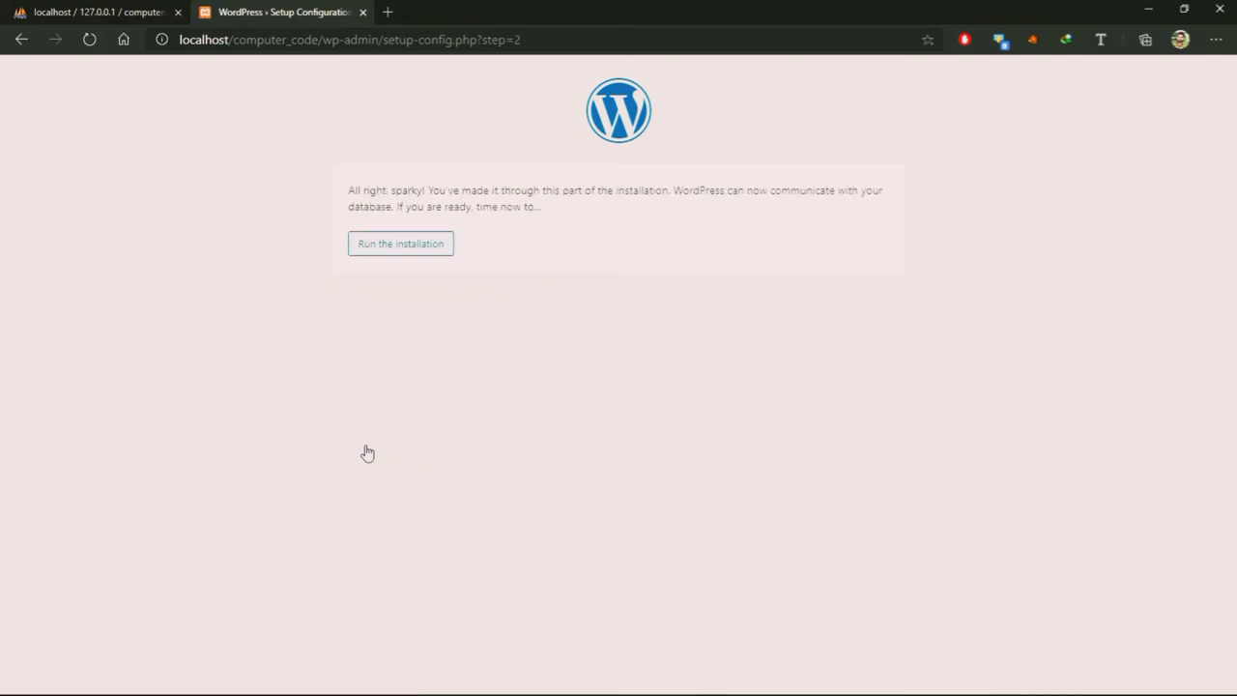
pyautogui.click(401, 251)
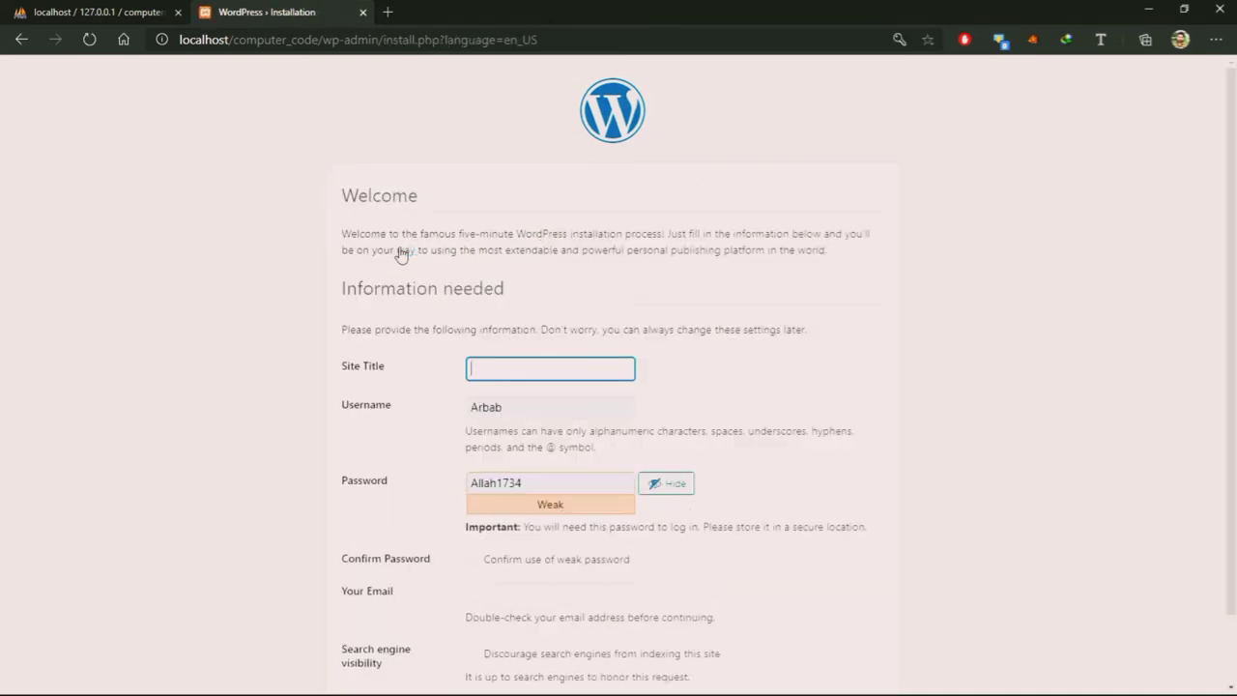
# Set the site title to Computer Code and replace the prefilled username with computercode.
pyautogui.scroll(-2, 401, 254)
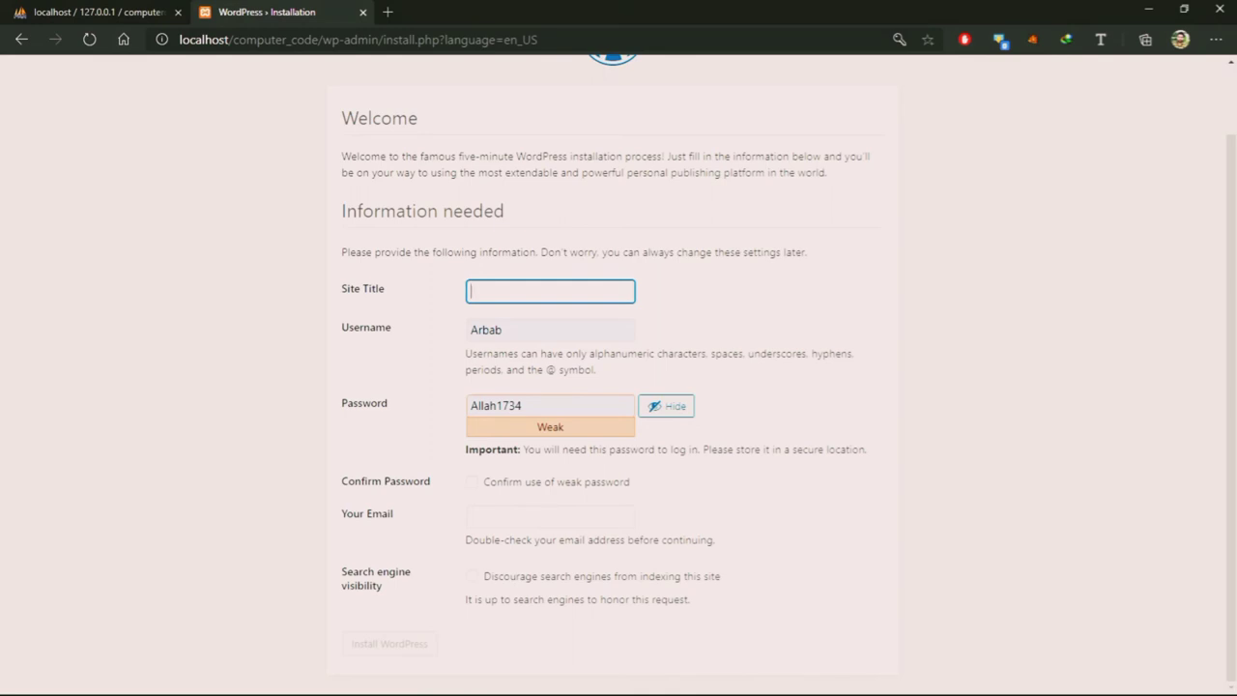
pyautogui.write('Computer Code')
pyautogui.click(502, 329)
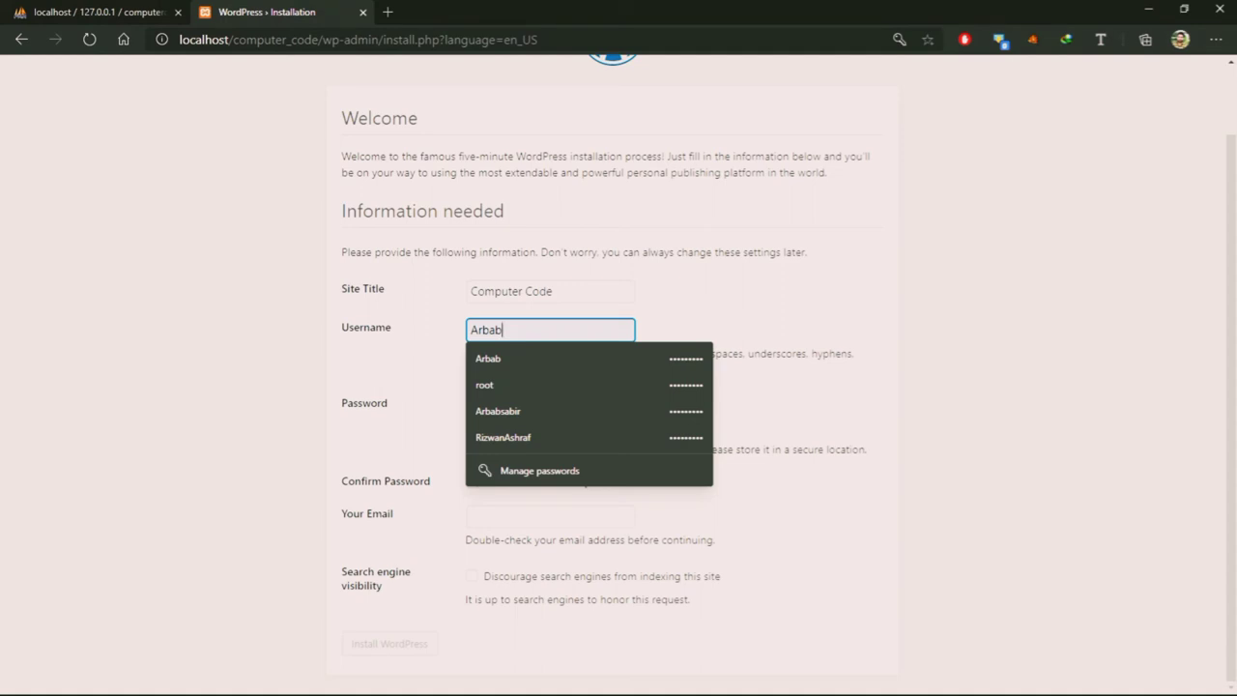
pyautogui.press('BackSpace')
pyautogui.press('BackSpace')
pyautogui.press('BackSpace')
pyautogui.press('BackSpace')
pyautogui.press('BackSpace')
pyautogui.write('computer')
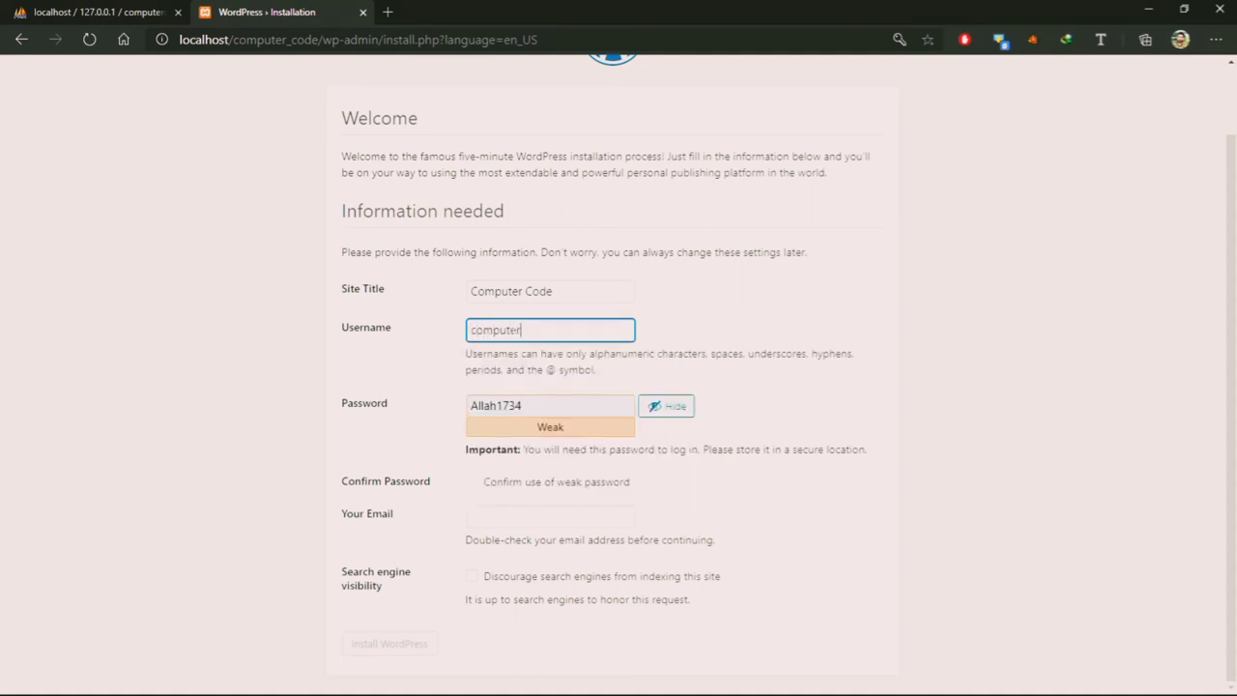
pyautogui.write('code')
# Shorten the prefilled account password, confirm the use of a weak password, and fill in the email address.
pyautogui.hotkey('ctrl', 'a')
pyautogui.click(529, 404)
pyautogui.press('BackSpace')
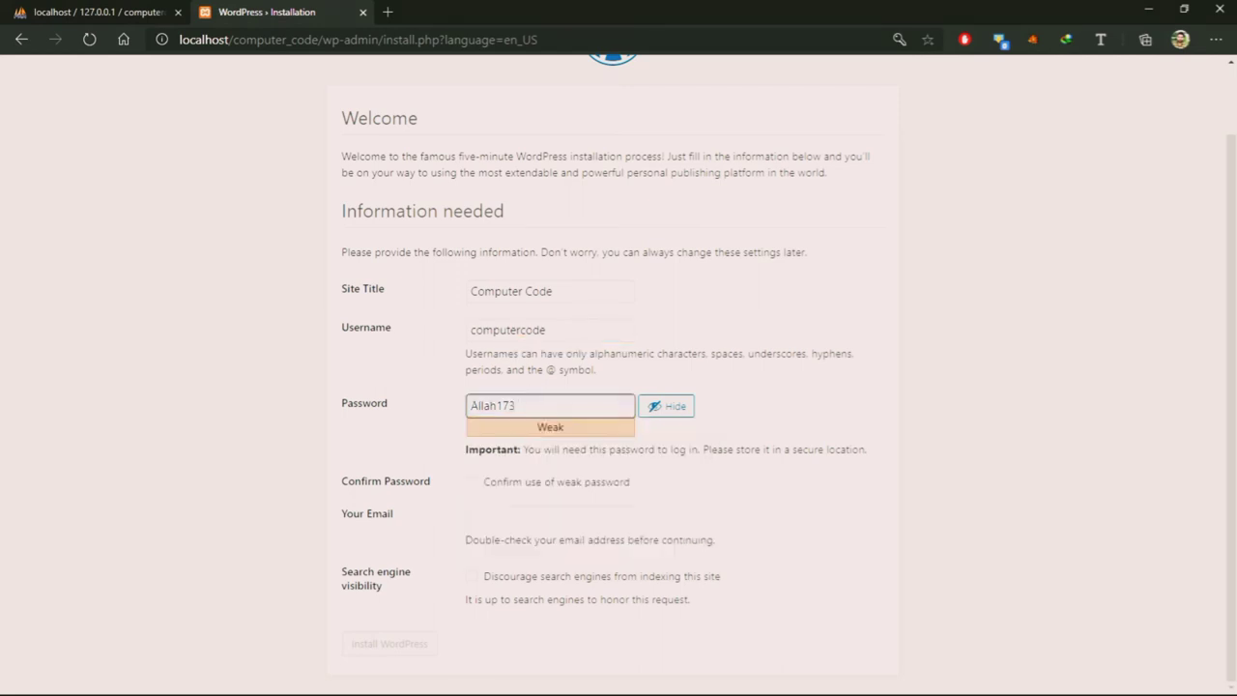
pyautogui.press('BackSpace')
pyautogui.press('BackSpace')
pyautogui.press('BackSpace')
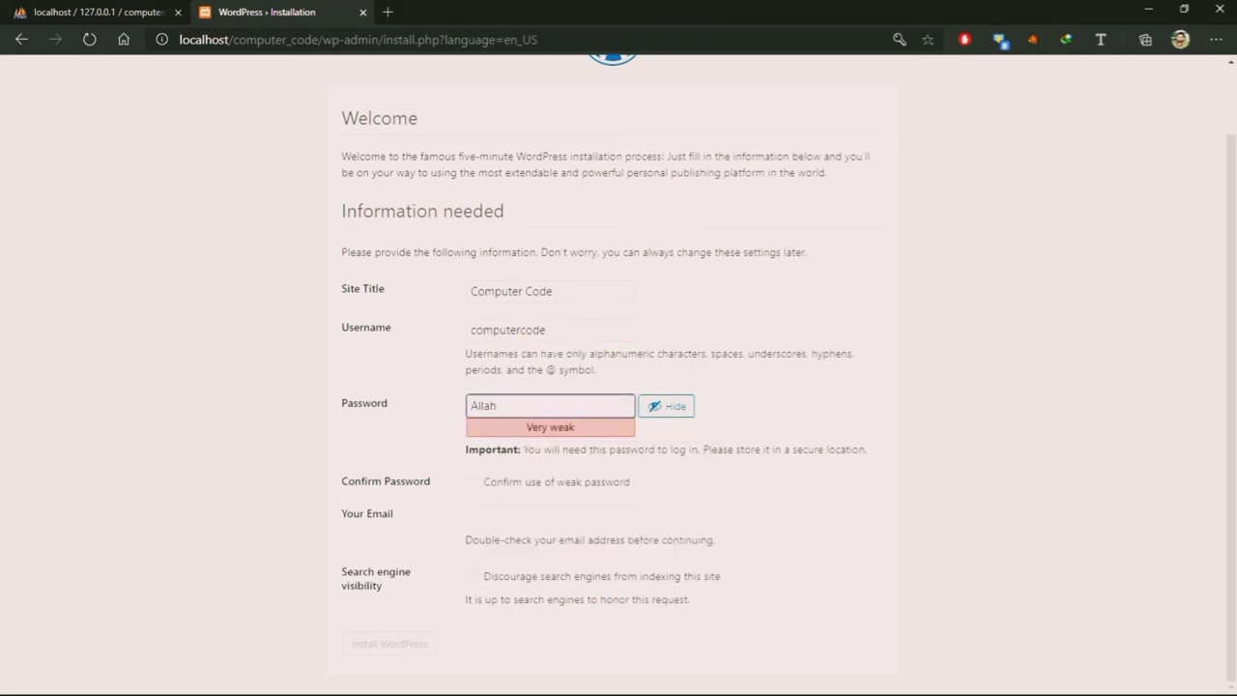
pyautogui.click(472, 482)
pyautogui.click(480, 513)
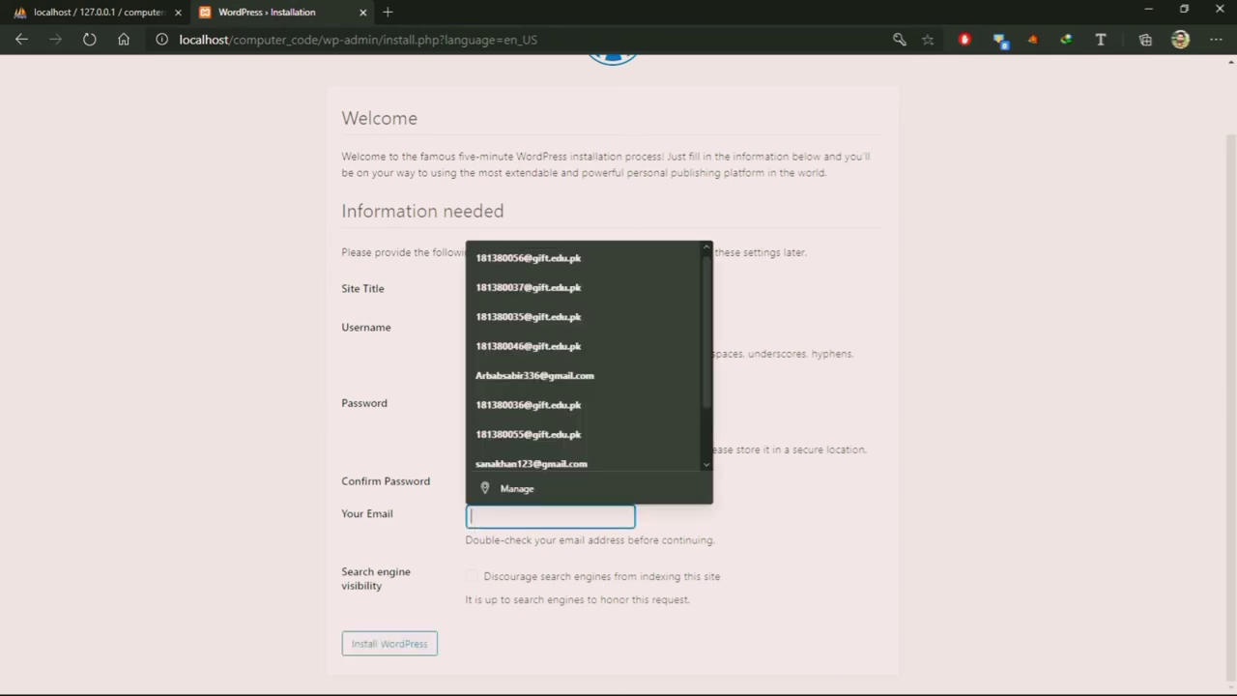
pyautogui.click(594, 289)
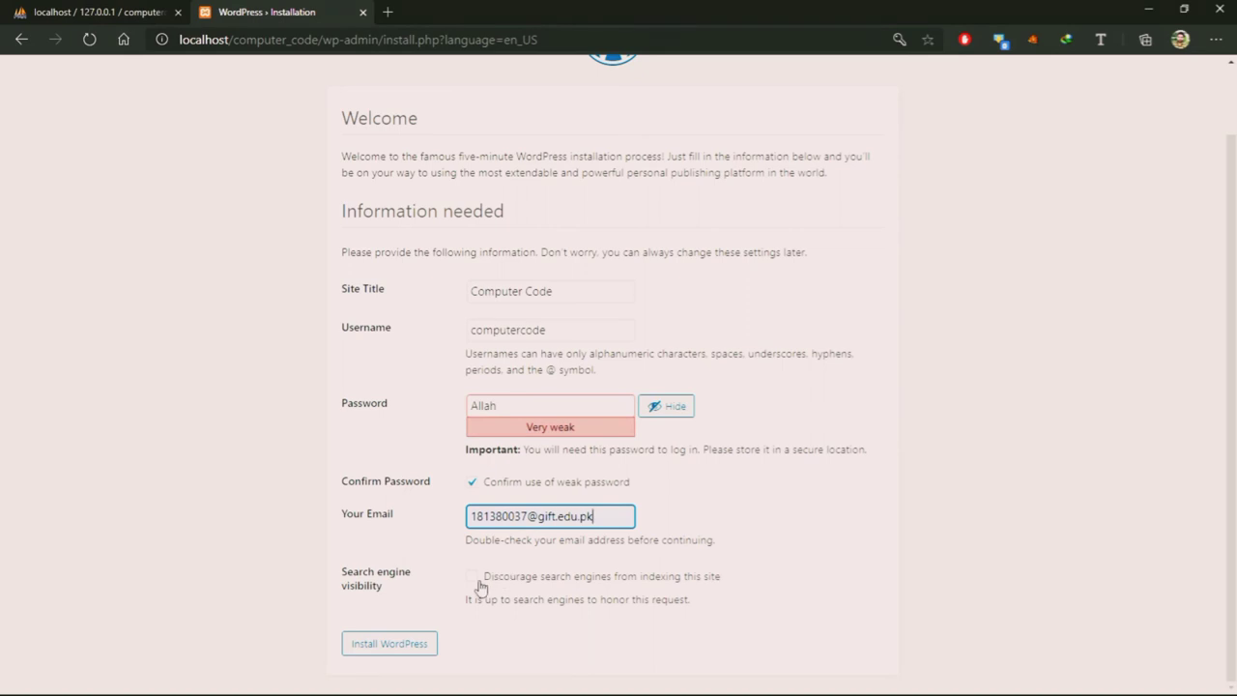
# Install WordPress, saving the account credentials in the browser, and go to the site's login page.
pyautogui.click(395, 651)
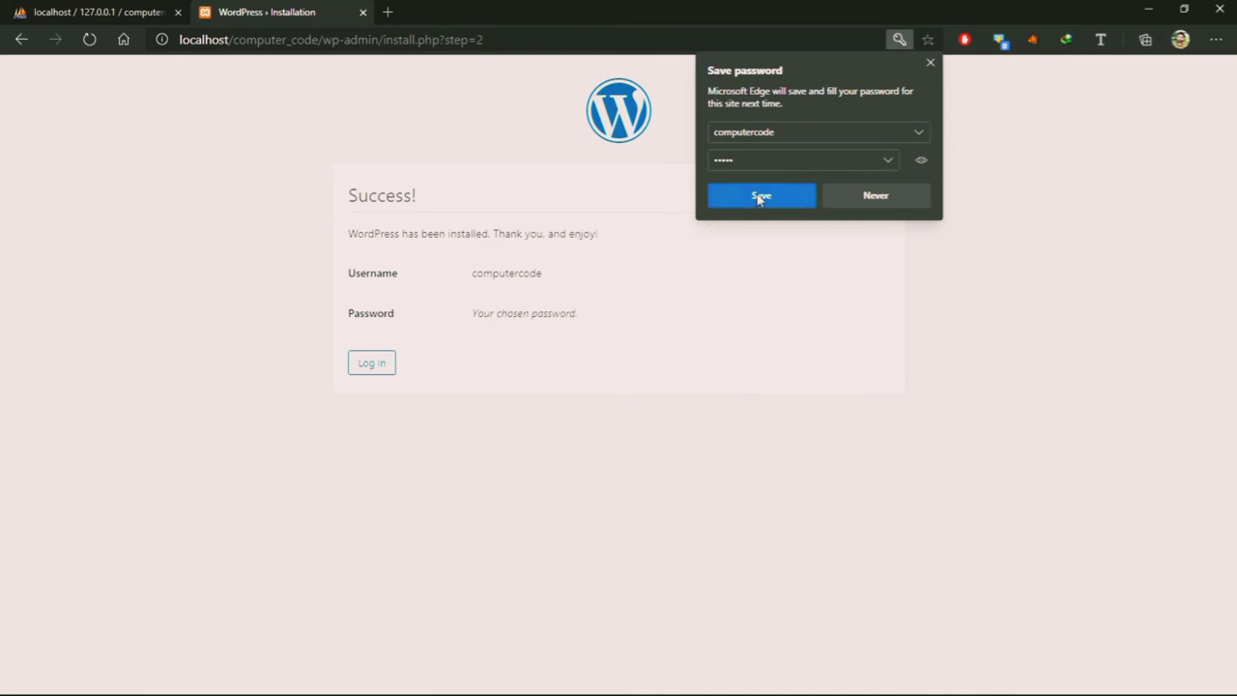
pyautogui.click(726, 195)
pyautogui.click(386, 366)
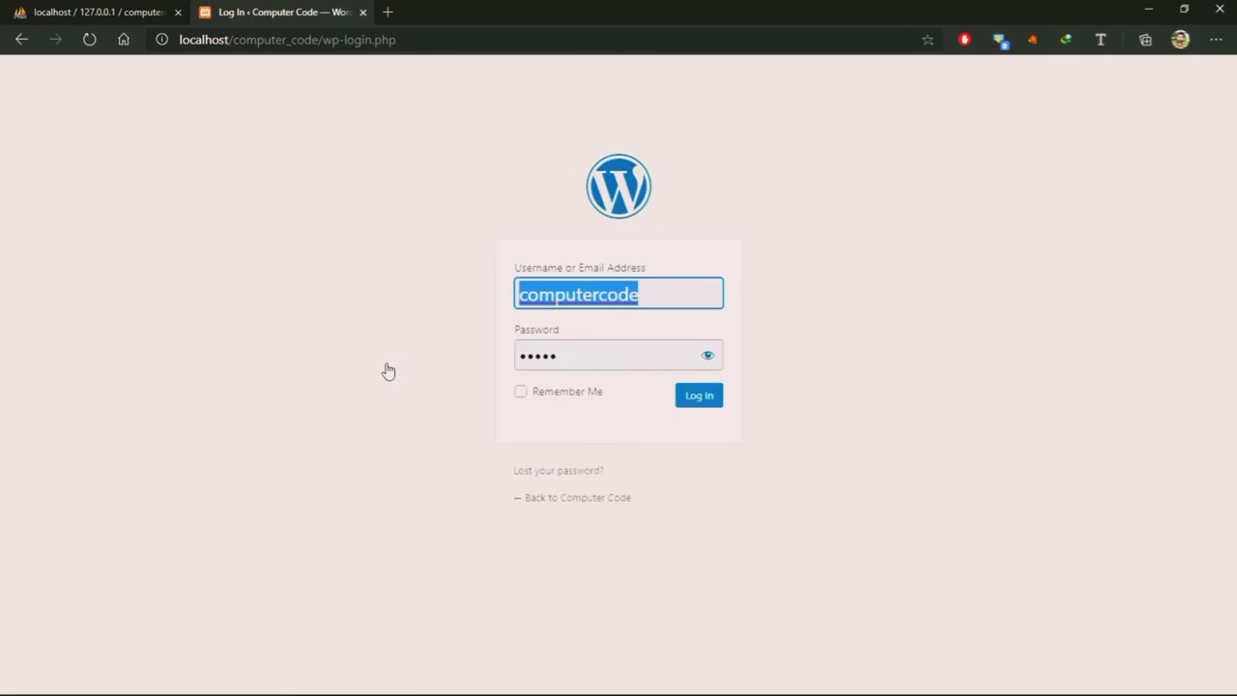
# Remove wp-login.php from the page address and load the site's front page at localhost/computer_code/.
pyautogui.click(324, 40)
pyautogui.moveTo(323, 40); pyautogui.dragTo(406, 34)
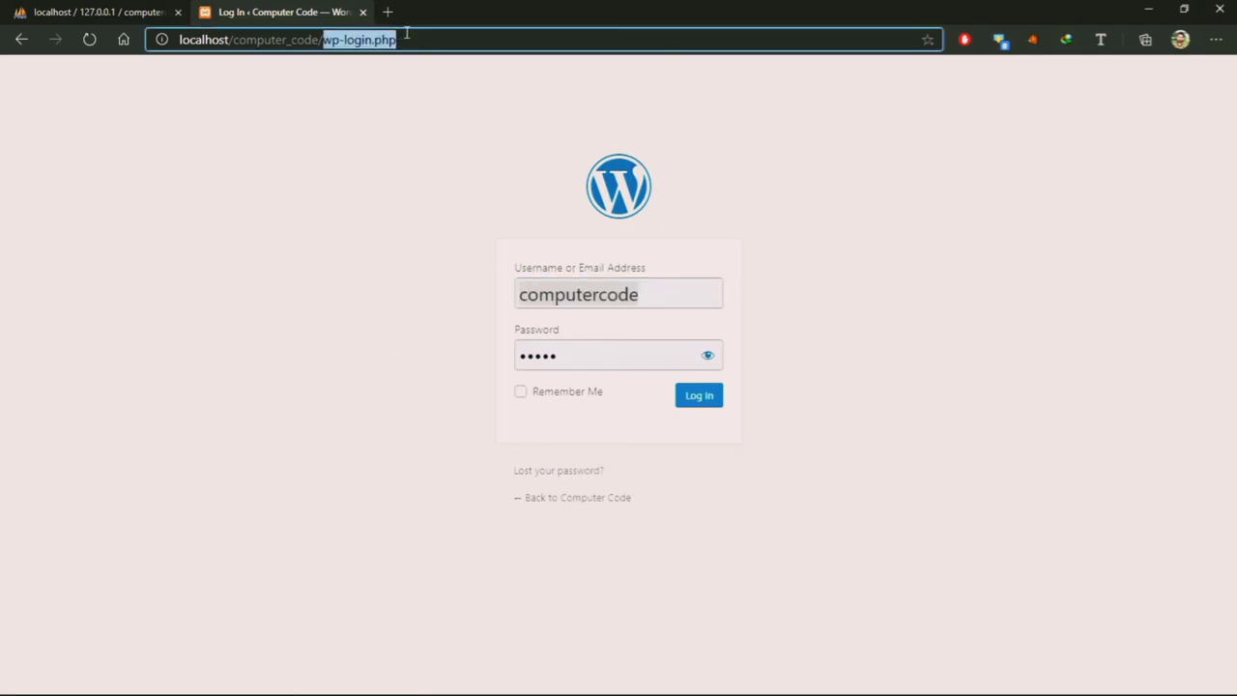
pyautogui.click(428, 34)
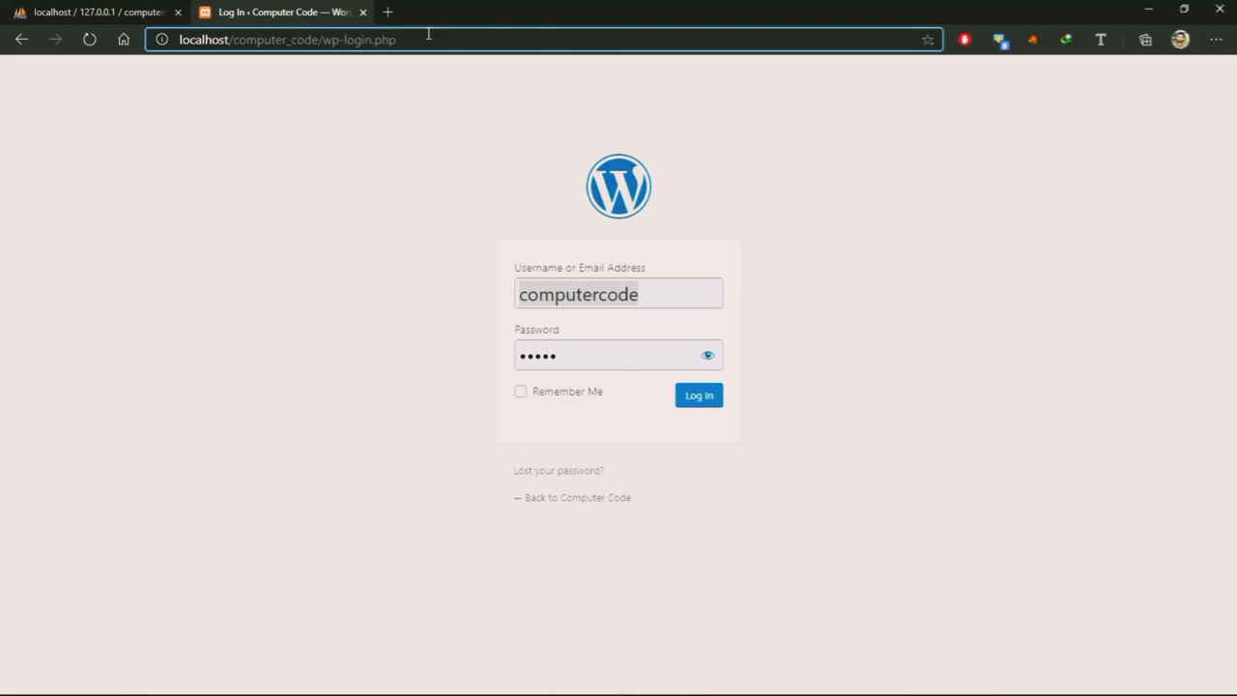
pyautogui.press('BackSpace')
pyautogui.press('BackSpace')
pyautogui.press('BackSpace')
pyautogui.press('BackSpace')
pyautogui.press('BackSpace')
pyautogui.press('BackSpace')
pyautogui.press('BackSpace')
pyautogui.press('BackSpace')
pyautogui.press('BackSpace')
pyautogui.press('BackSpace')
pyautogui.press('BackSpace')
pyautogui.press('BackSpace')
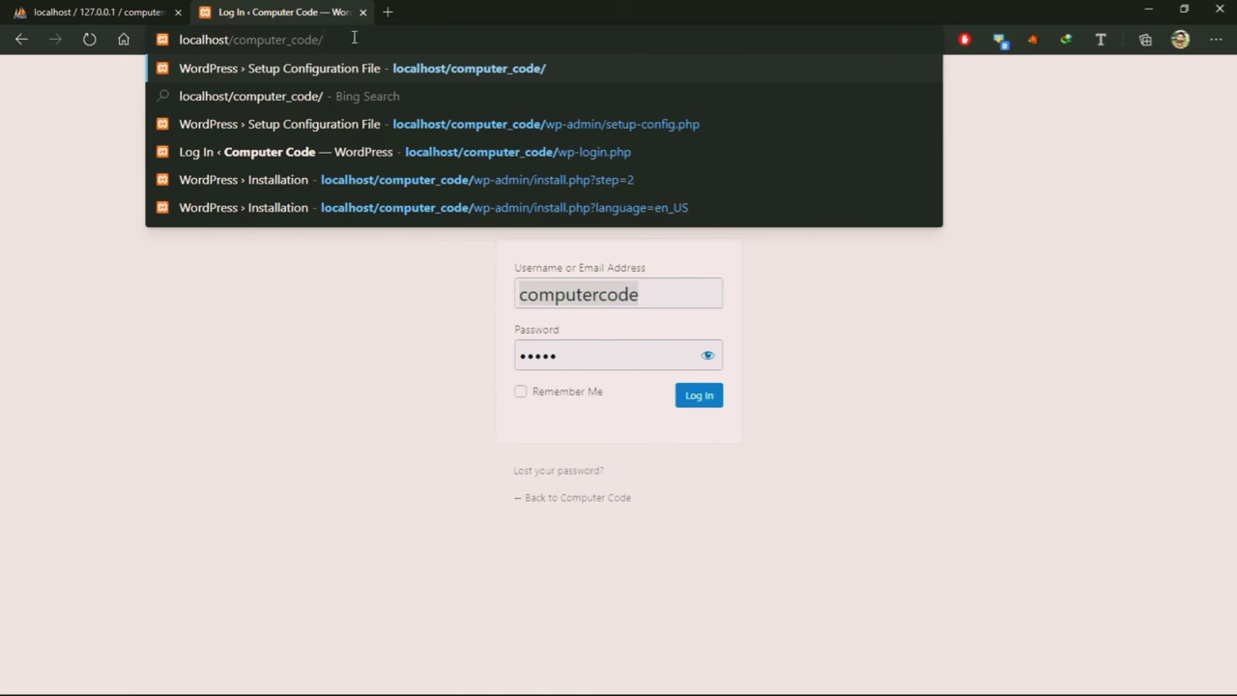
pyautogui.moveTo(352, 37); pyautogui.dragTo(233, 42)
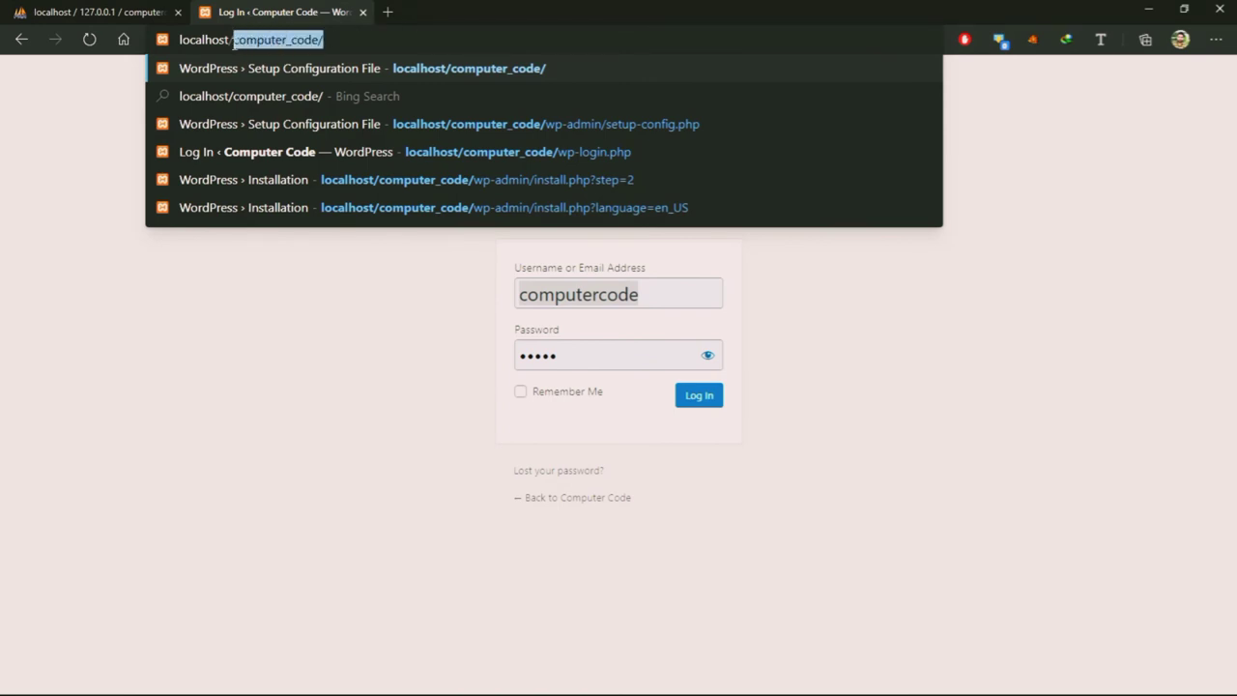
pyautogui.press('Return')
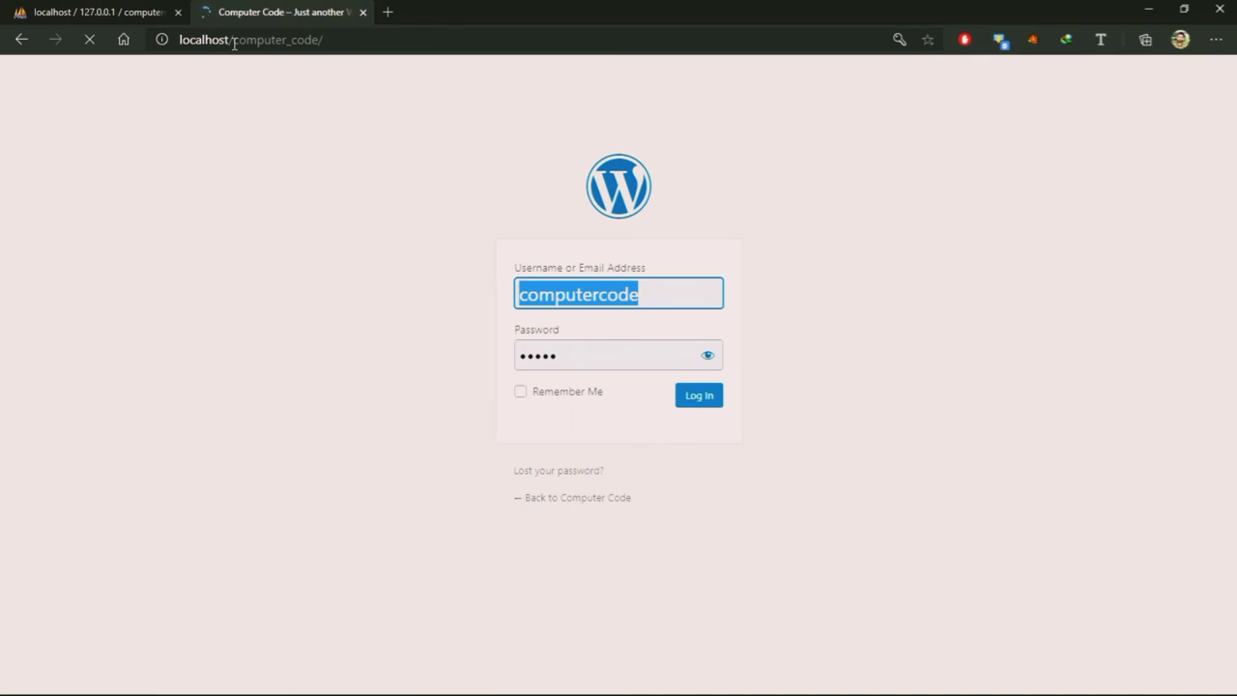
pyautogui.click(234, 43)
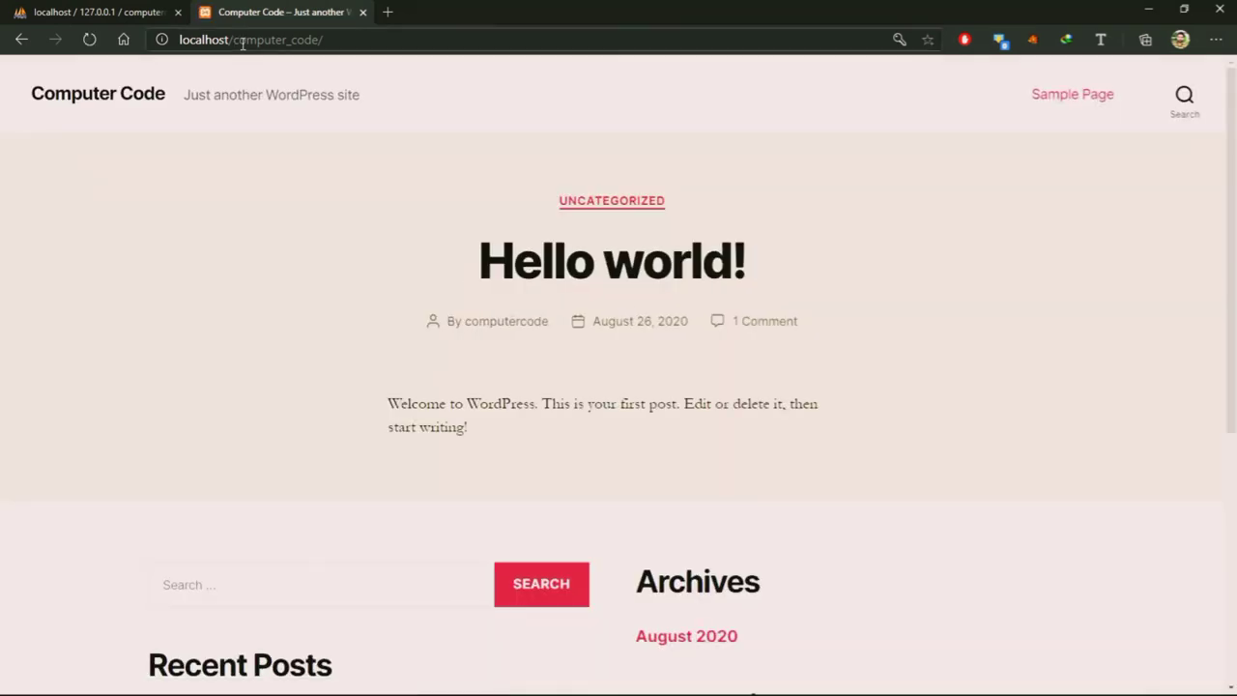
# Go to localhost/computer_code/wp-admin and log in to the WordPress dashboard with the prefilled credentials.
pyautogui.click(337, 38)
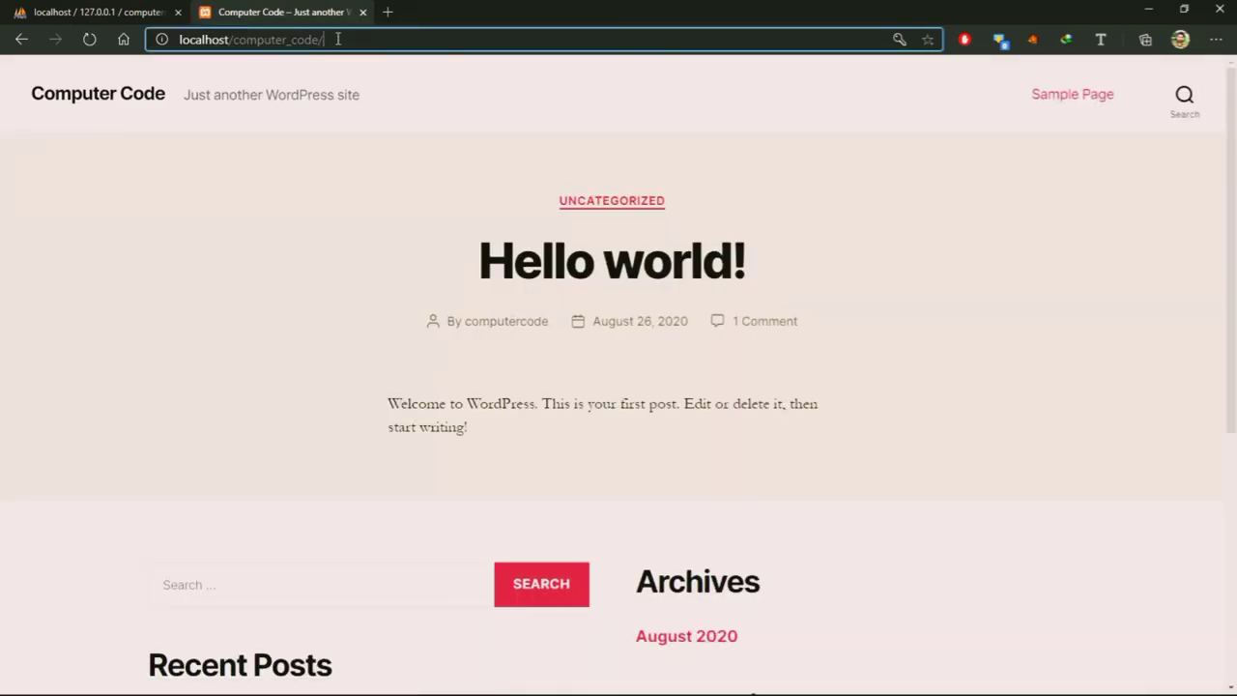
pyautogui.write('wp-')
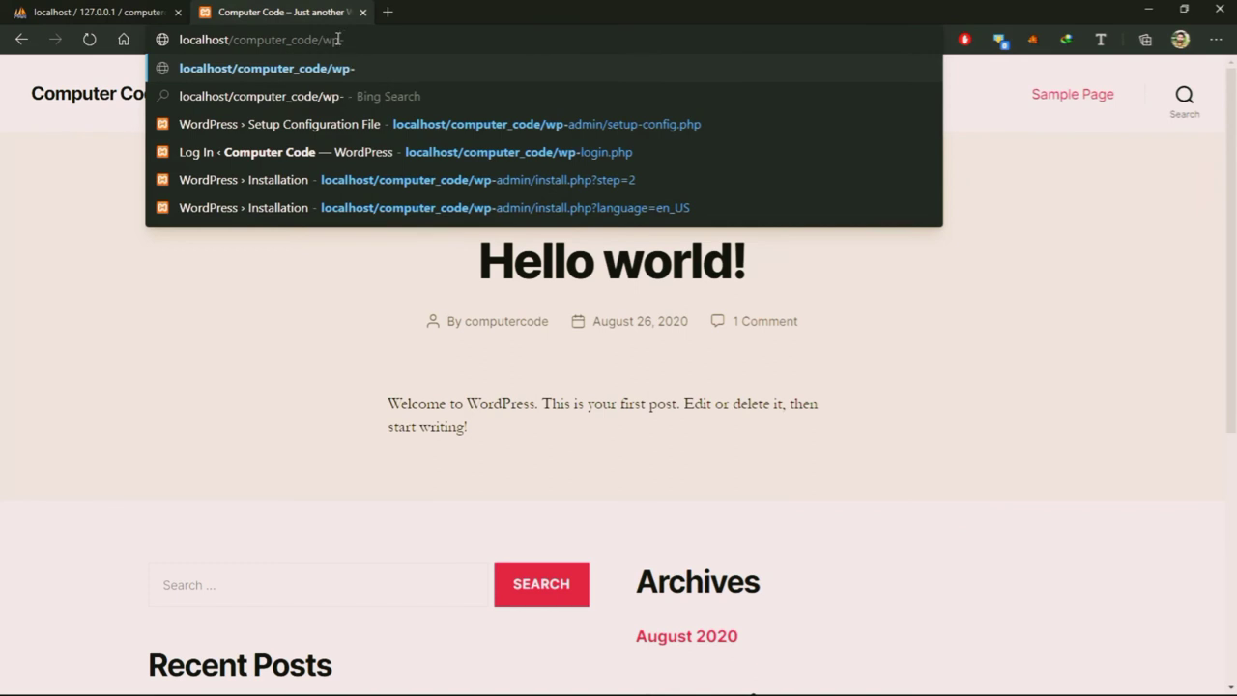
pyautogui.write('admin')
pyautogui.press('Return')
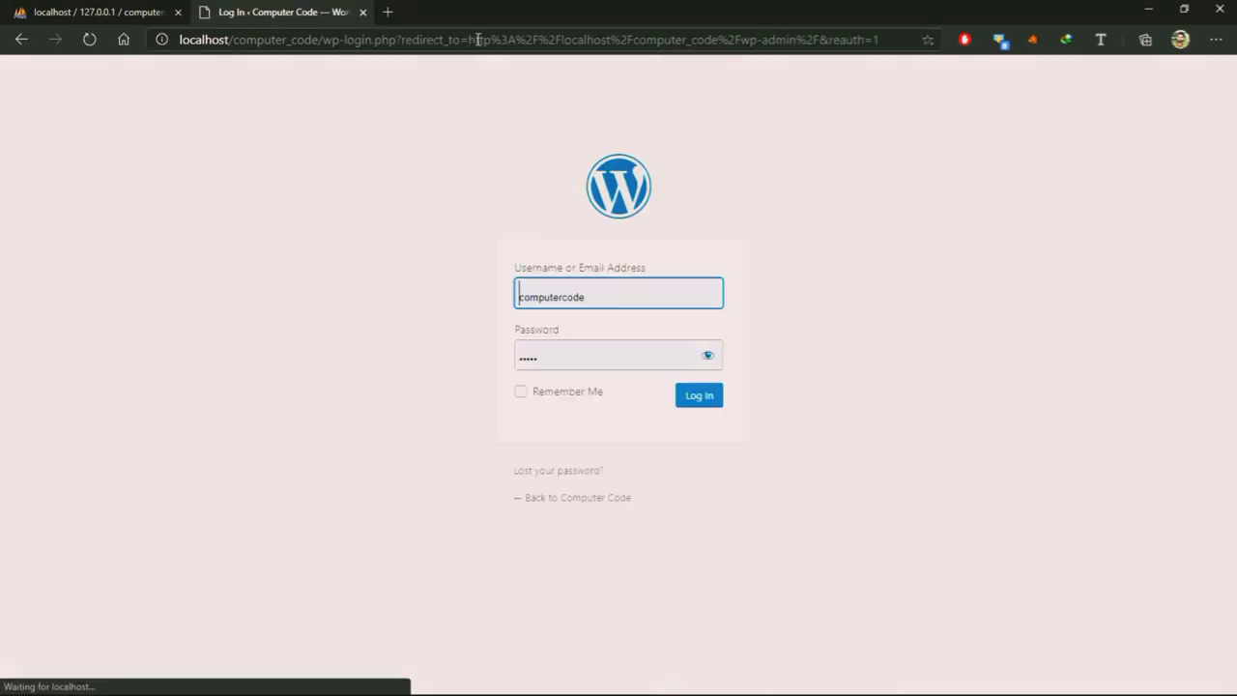
pyautogui.click(695, 396)
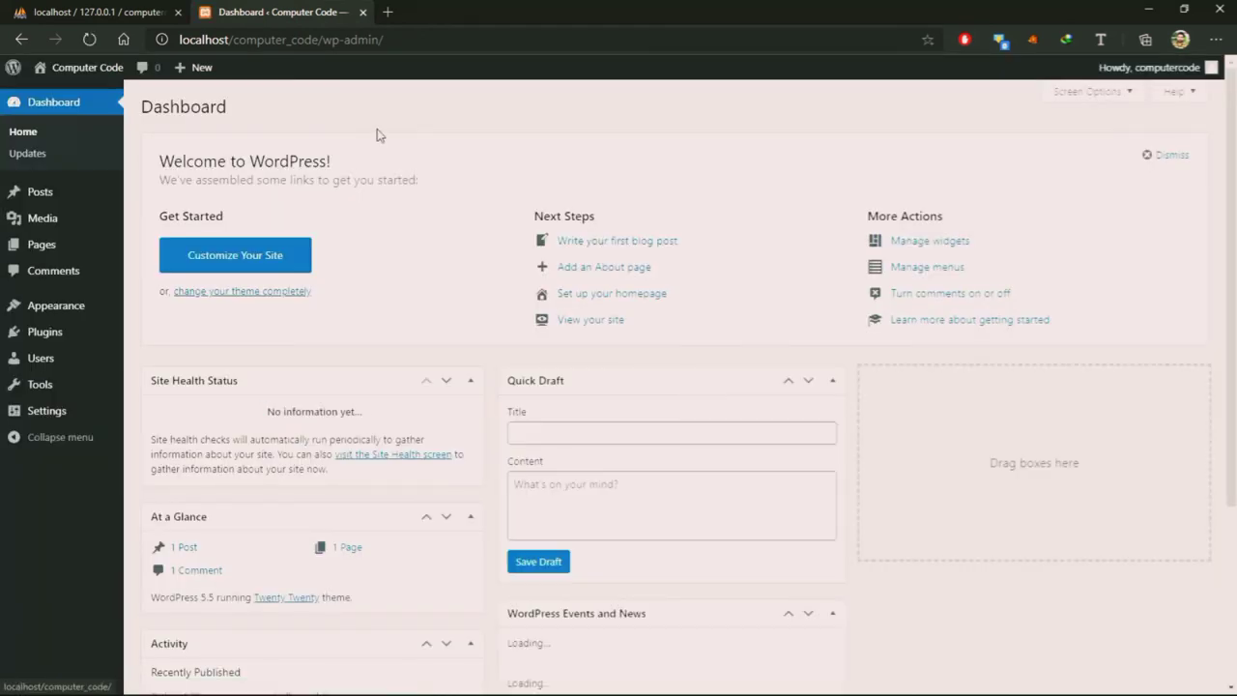
# Look over the dashboard, visit the Computer Code site from it, and minimize the browser window.
pyautogui.moveTo(326, 40); pyautogui.dragTo(388, 39)
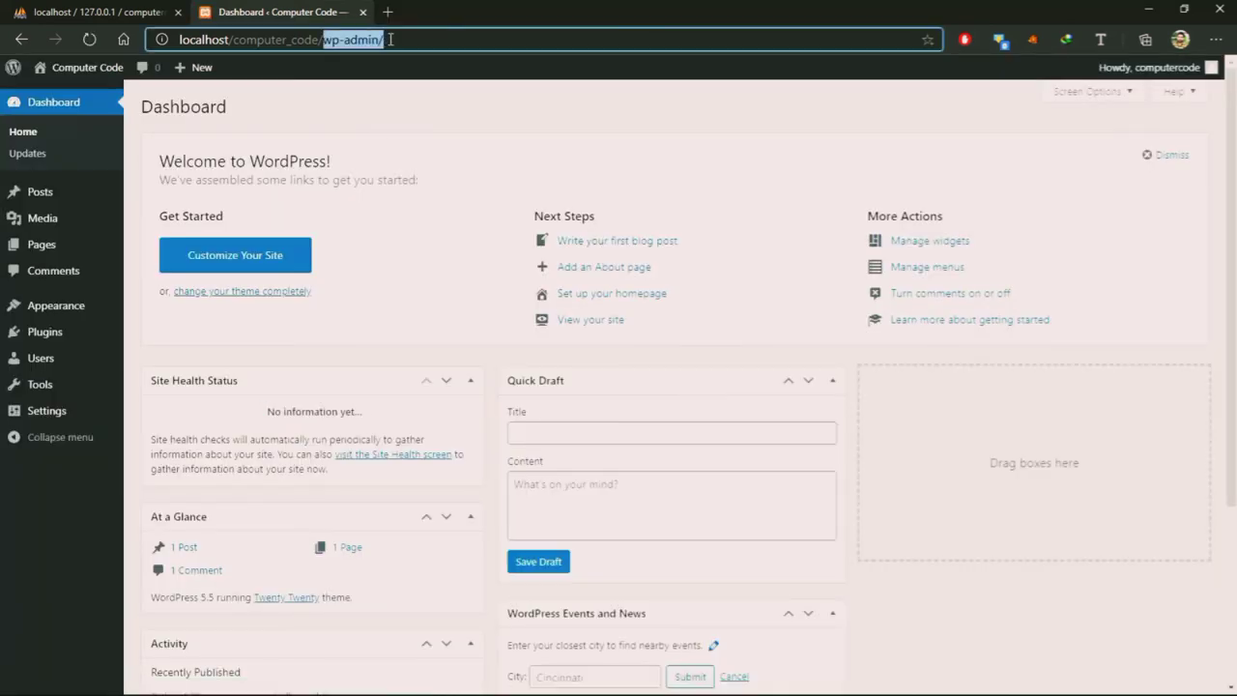
pyautogui.click(409, 39)
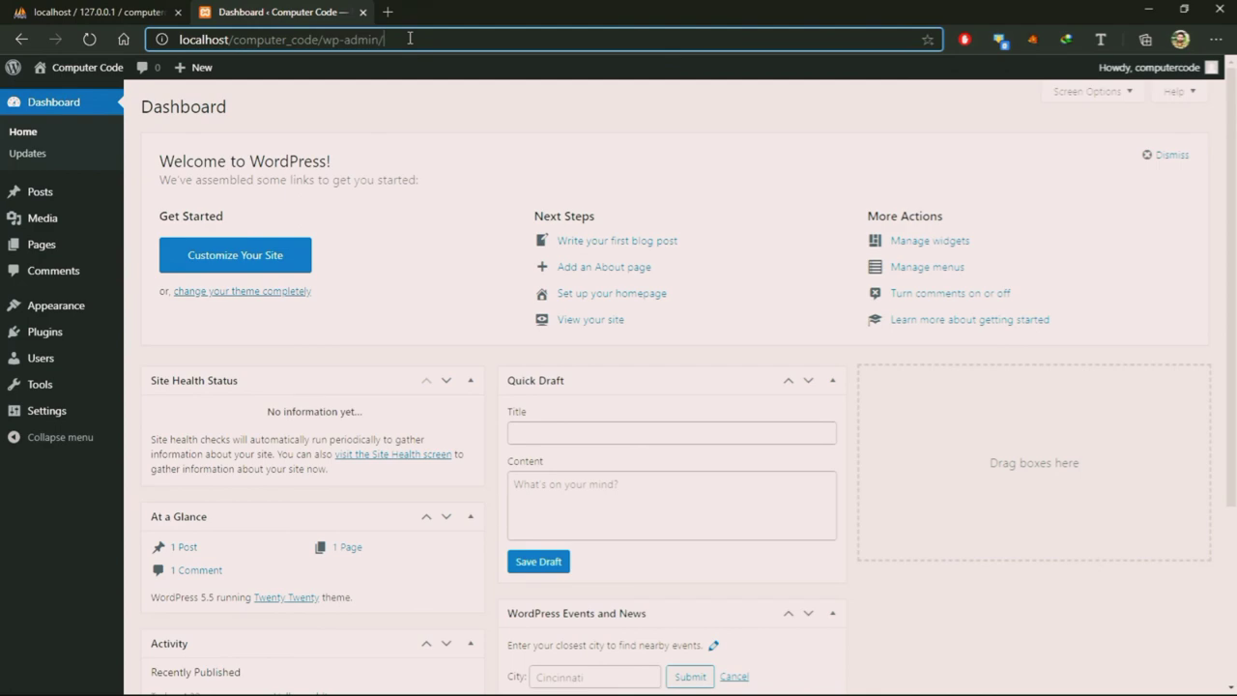
pyautogui.scroll(-3, 242, 371)
pyautogui.scroll(3, 243, 371)
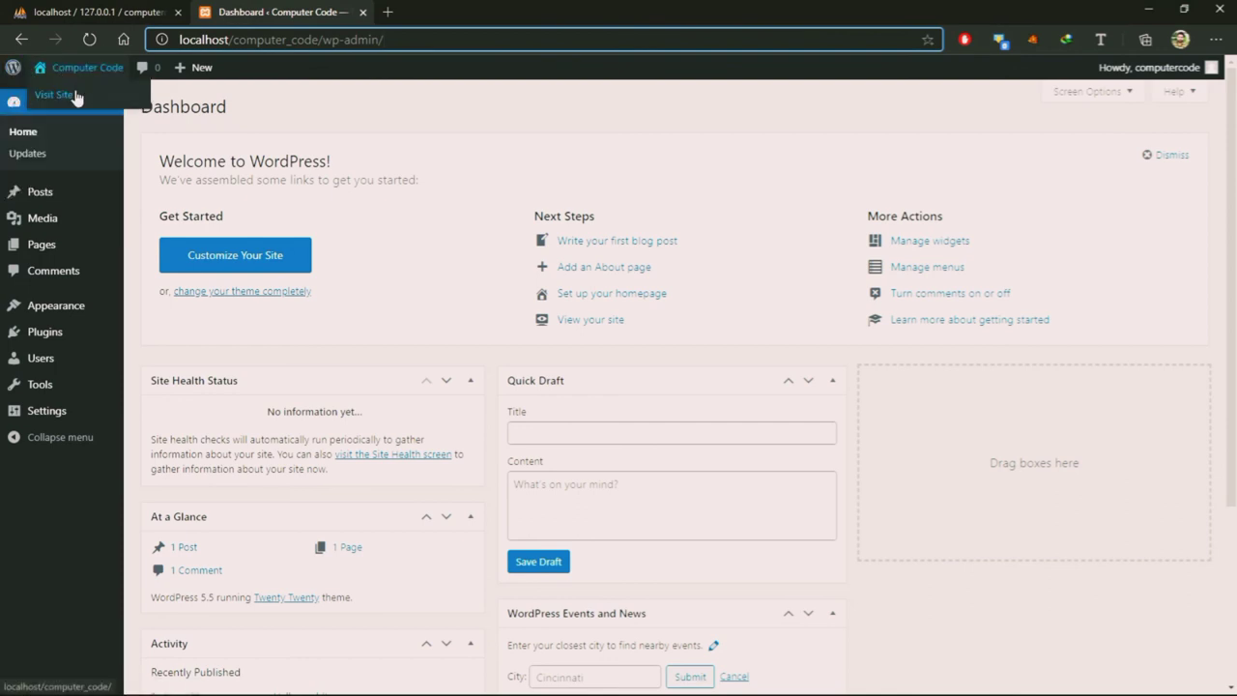
pyautogui.click(76, 97)
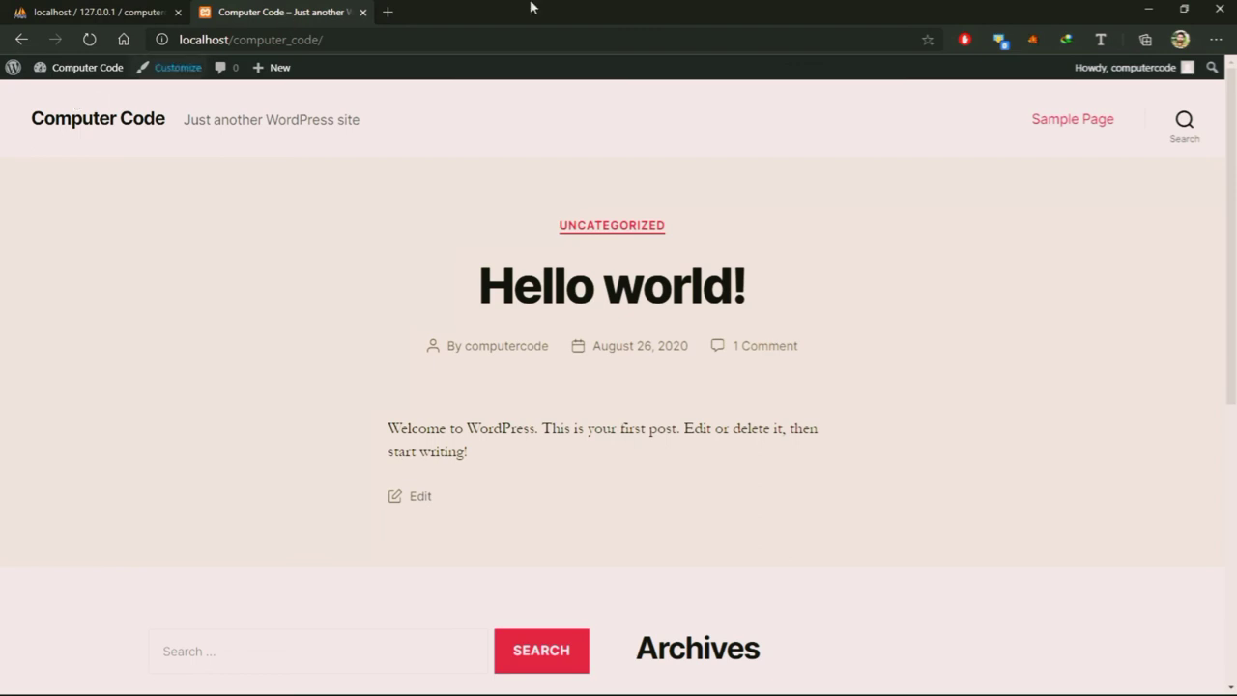
pyautogui.click(1145, 9)
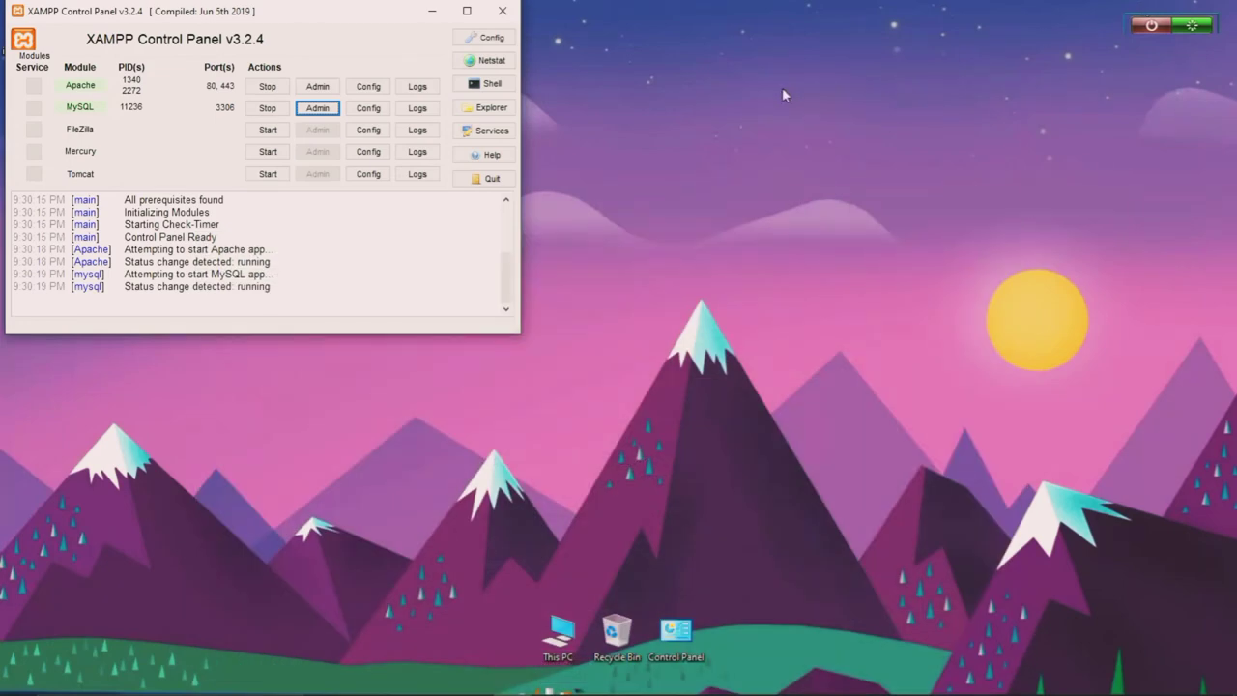